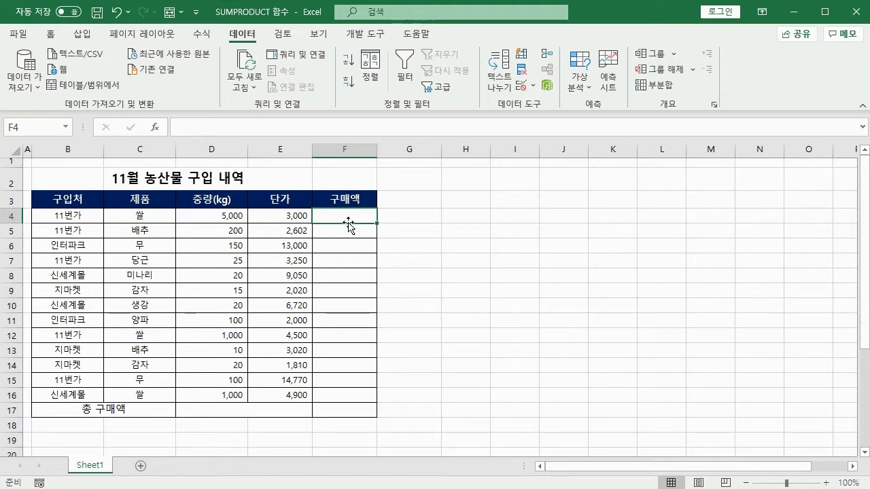
# Step: Calculate the purchase amount in F4 with =D4*E4 and fill the formula down through F16
pyautogui.write('=')
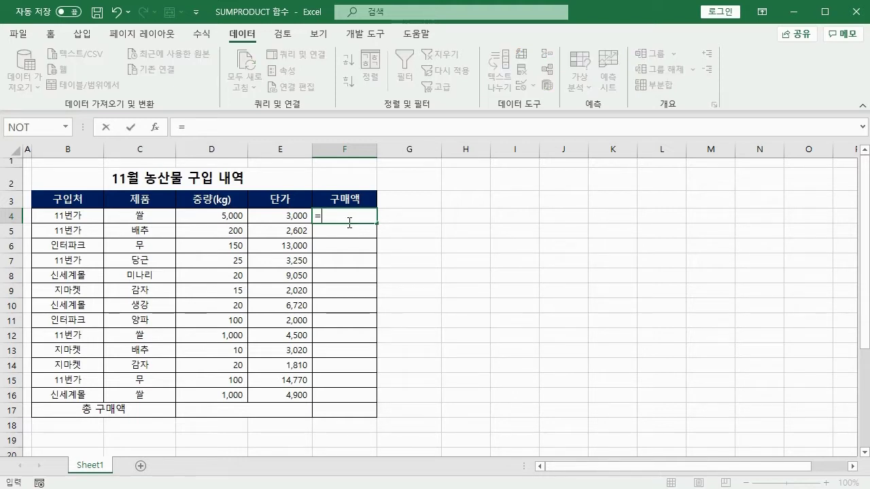
pyautogui.click(215, 215)
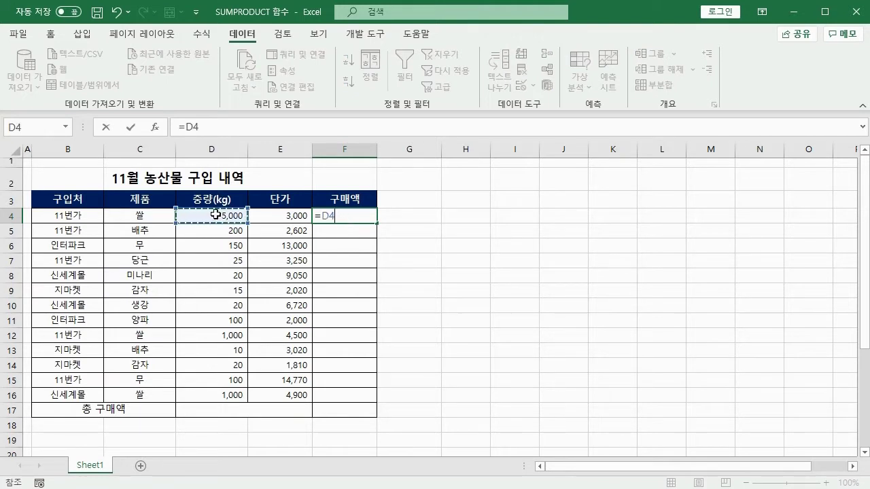
pyautogui.write('*')
pyautogui.click(266, 215)
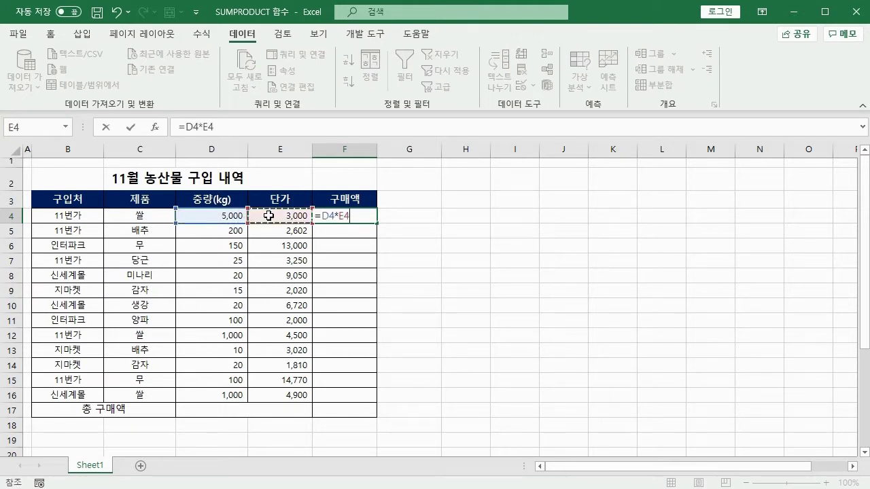
pyautogui.press('Return')
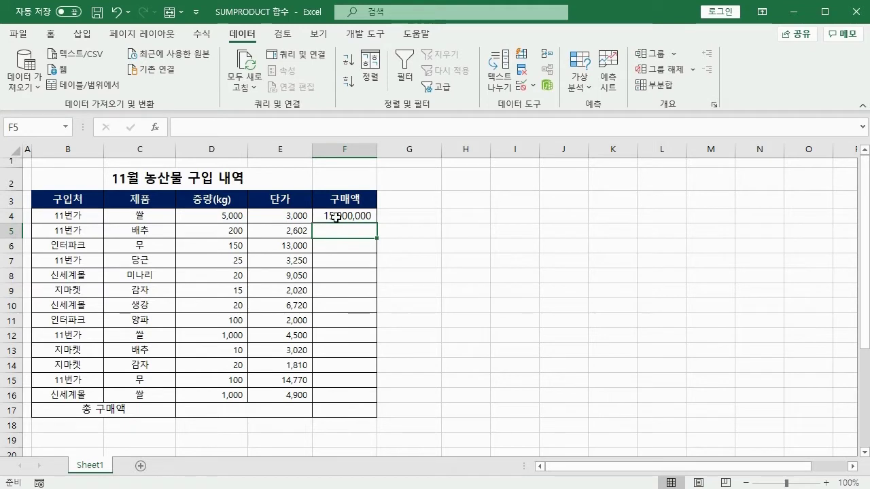
pyautogui.click(339, 216)
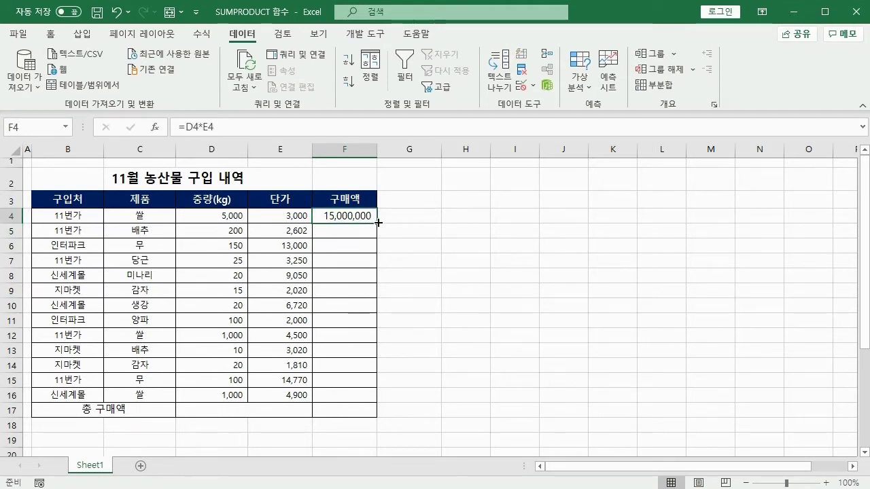
pyautogui.moveTo(378, 222); pyautogui.dragTo(364, 399)
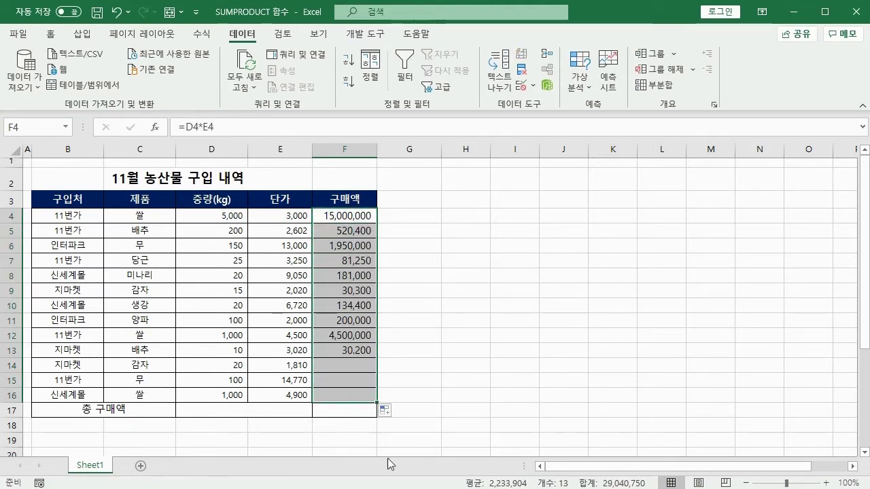
# Step: Total the purchase amounts in F17 with =SUM(F4:F16)
pyautogui.click(333, 411)
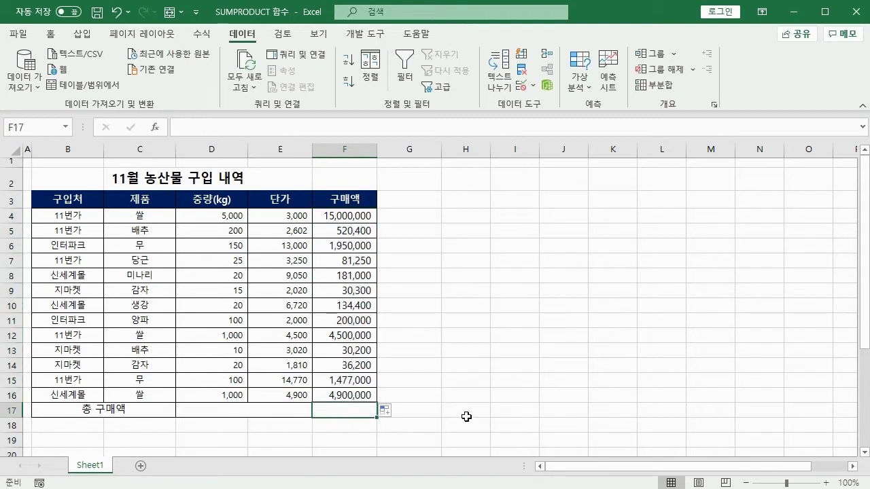
pyautogui.write('=su')
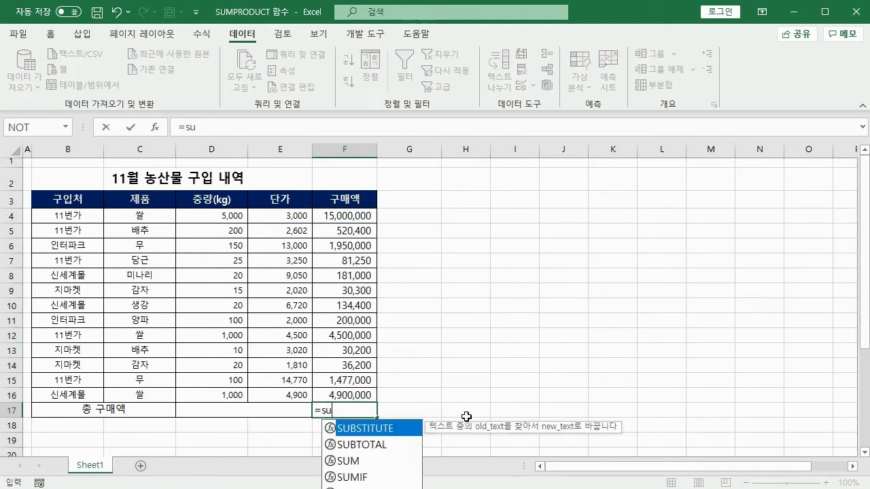
pyautogui.write('m(')
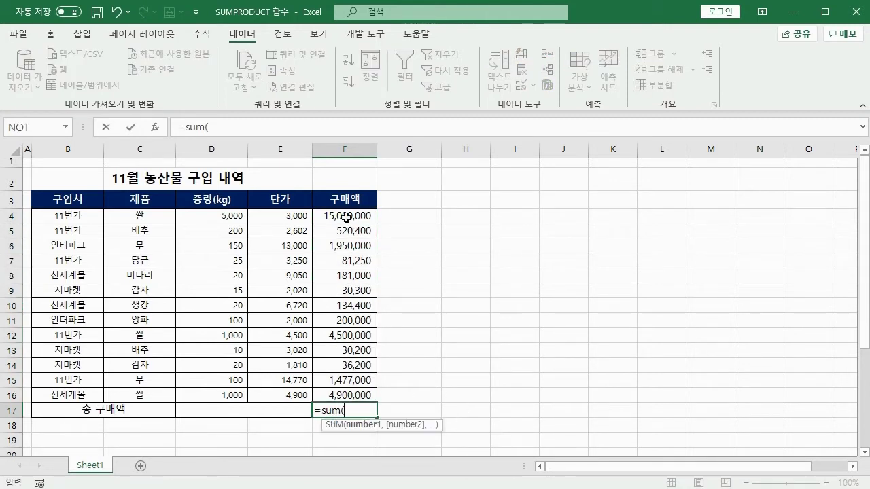
pyautogui.moveTo(346, 217); pyautogui.dragTo(326, 401)
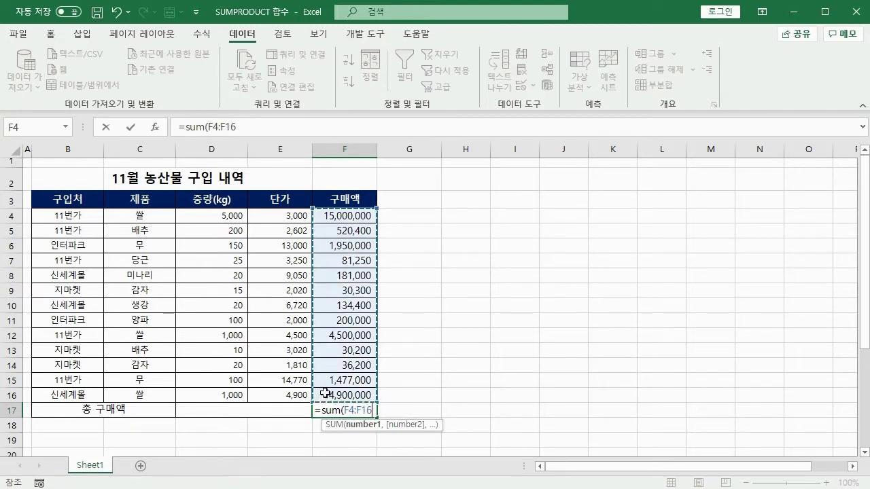
pyautogui.write(')')
pyautogui.press('Return')
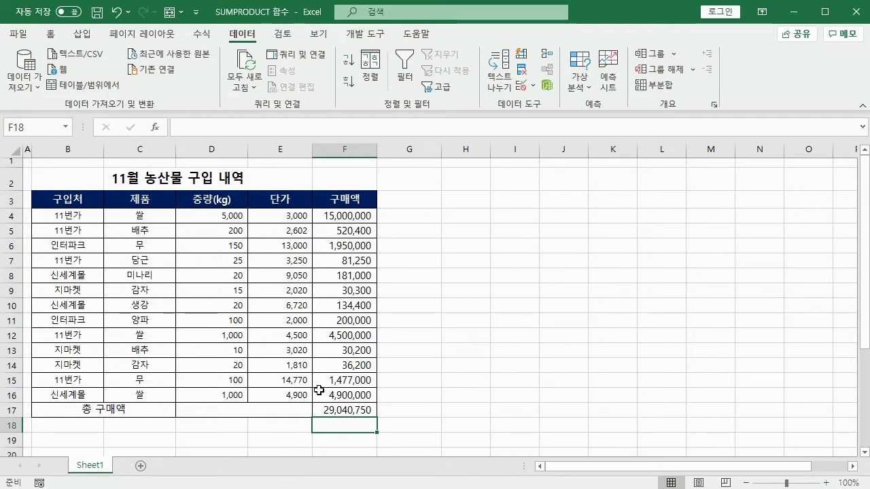
# Step: Compute the total purchase amount in merged cell D17 with =SUMPRODUCT(D4:D16*E4:E16)
pyautogui.click(233, 410)
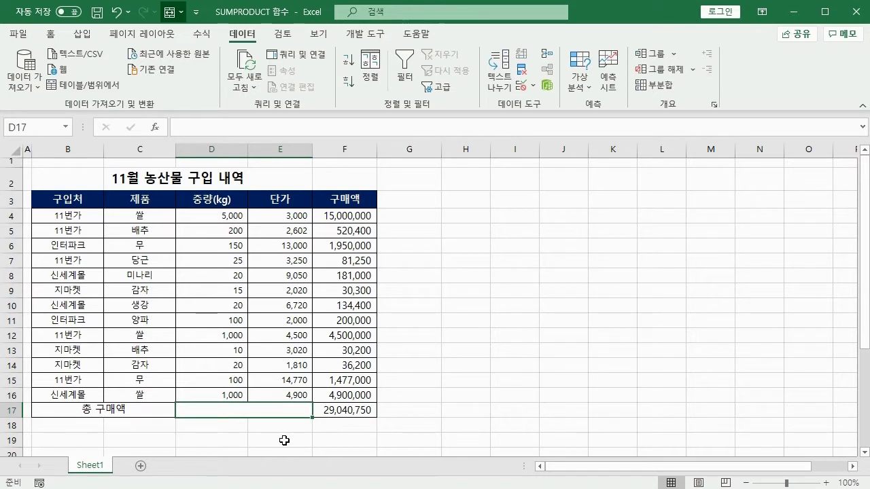
pyautogui.write('=sum')
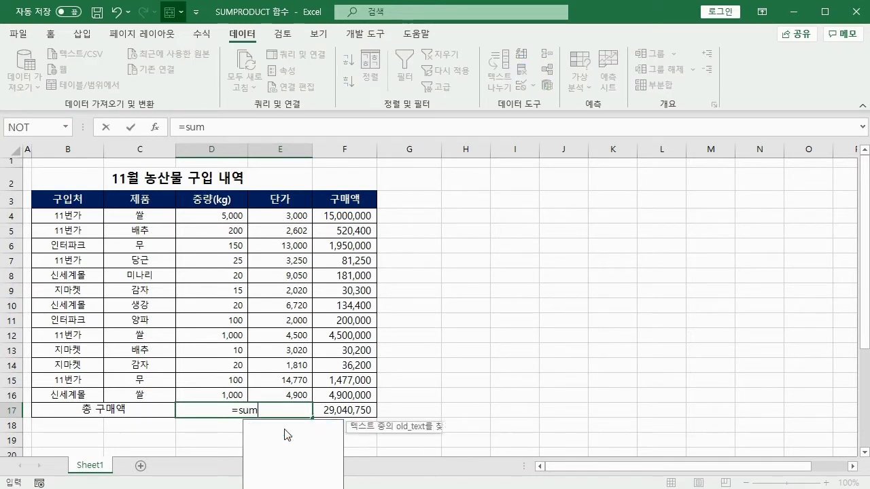
pyautogui.write('product(')
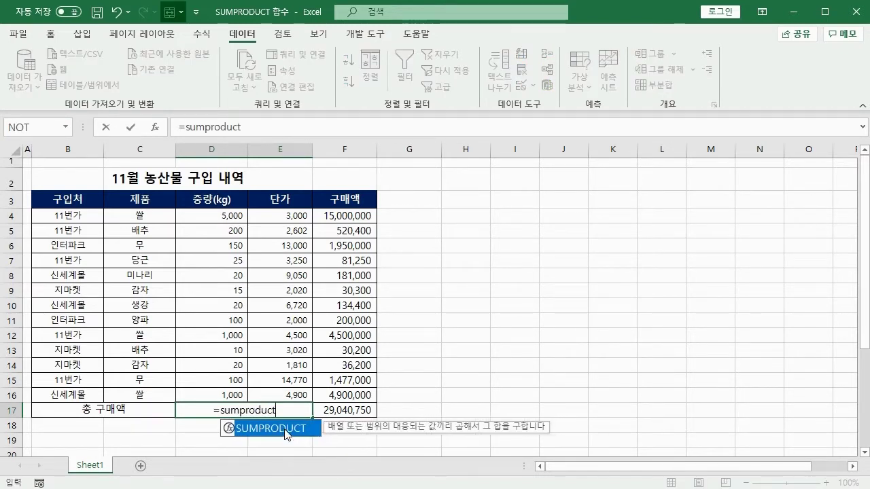
pyautogui.click(212, 216)
pyautogui.moveTo(212, 215); pyautogui.dragTo(210, 395)
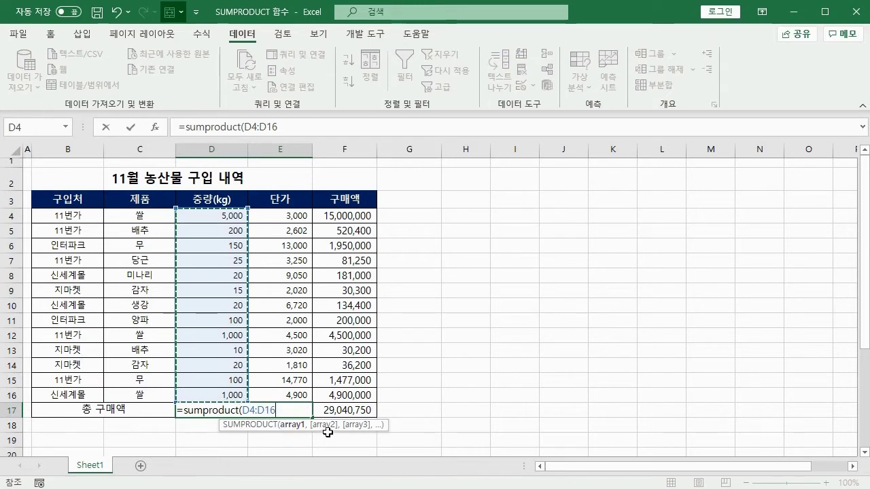
pyautogui.write('*')
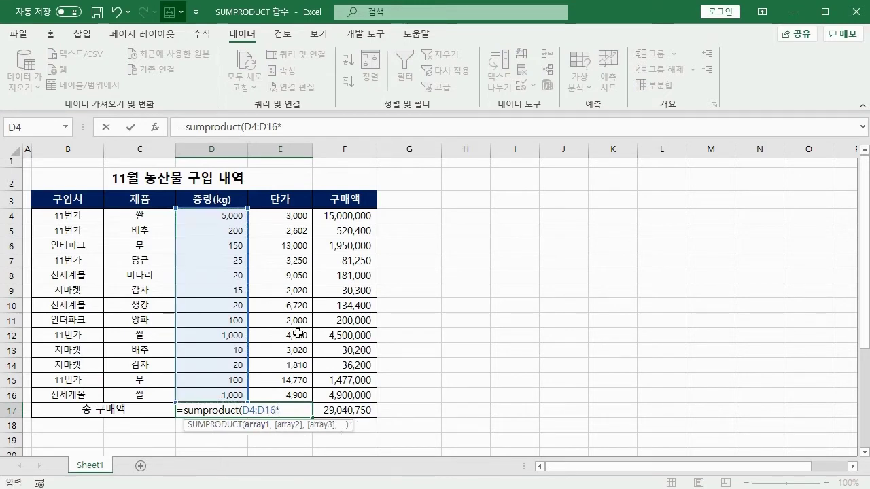
pyautogui.moveTo(277, 217); pyautogui.dragTo(284, 389)
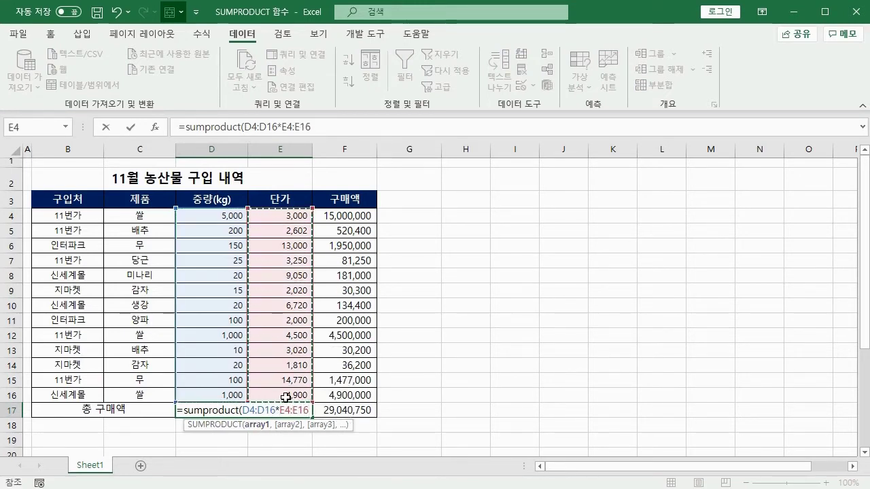
pyautogui.write(')')
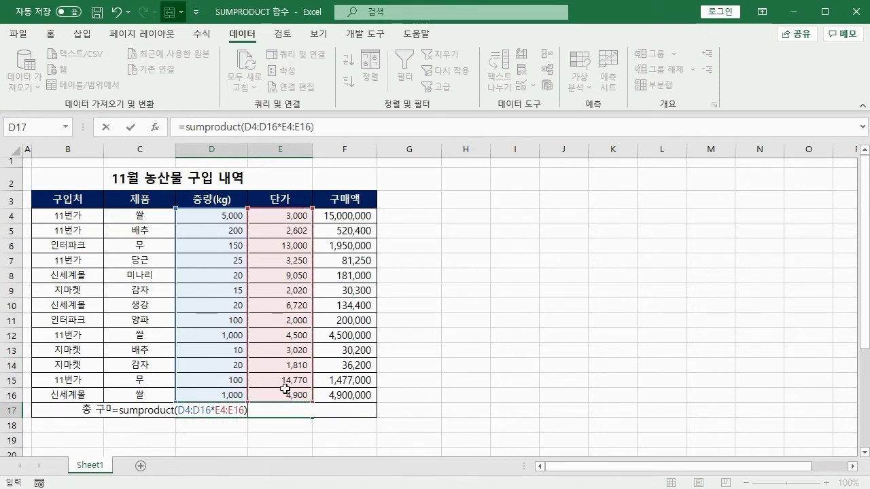
pyautogui.press('Return')
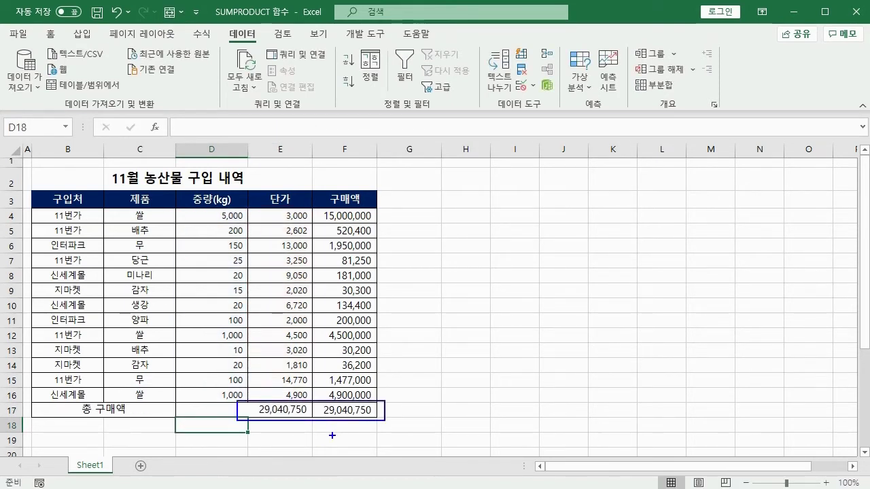
# Step: Evaluate only the D4:D16 part of the SUMPRODUCT formula in D17 to inspect its array values, then cancel the edit
pyautogui.click(285, 410)
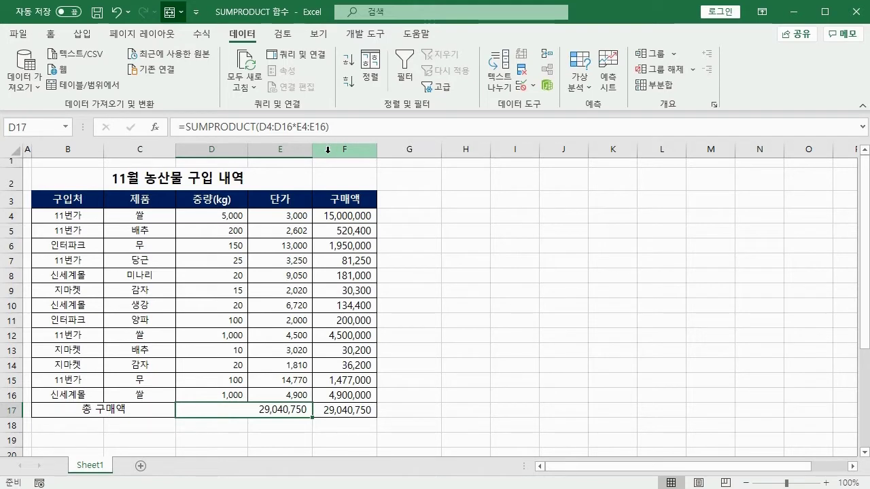
pyautogui.click(259, 127)
pyautogui.moveTo(259, 127); pyautogui.dragTo(293, 128)
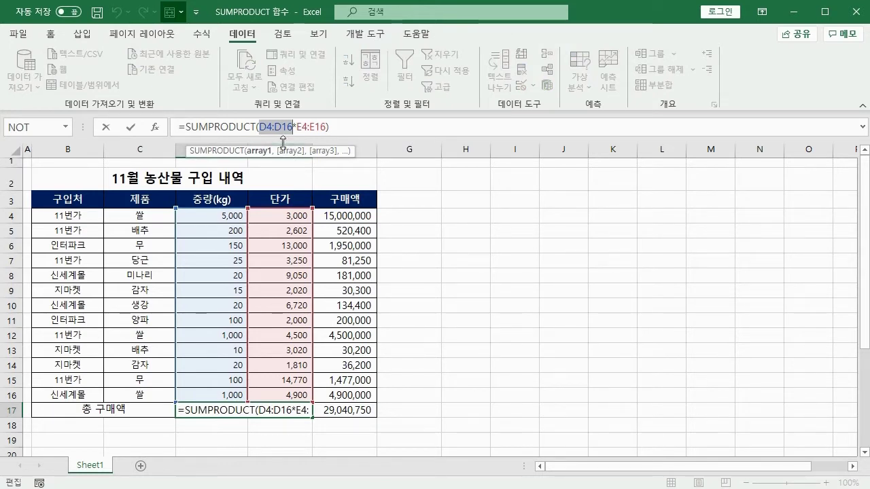
pyautogui.press('F9')
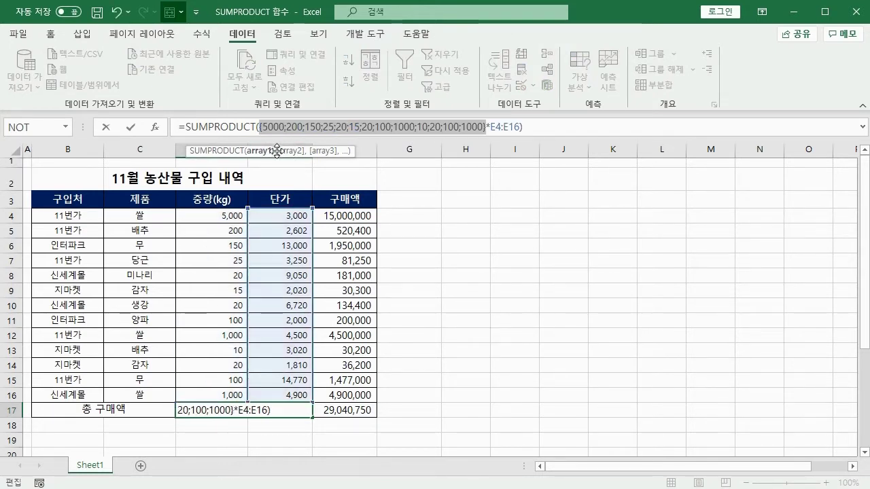
pyautogui.moveTo(202, 211)
pyautogui.mouseDown()
pyautogui.moveTo(184, 277)
pyautogui.moveTo(205, 405)
pyautogui.mouseUp()
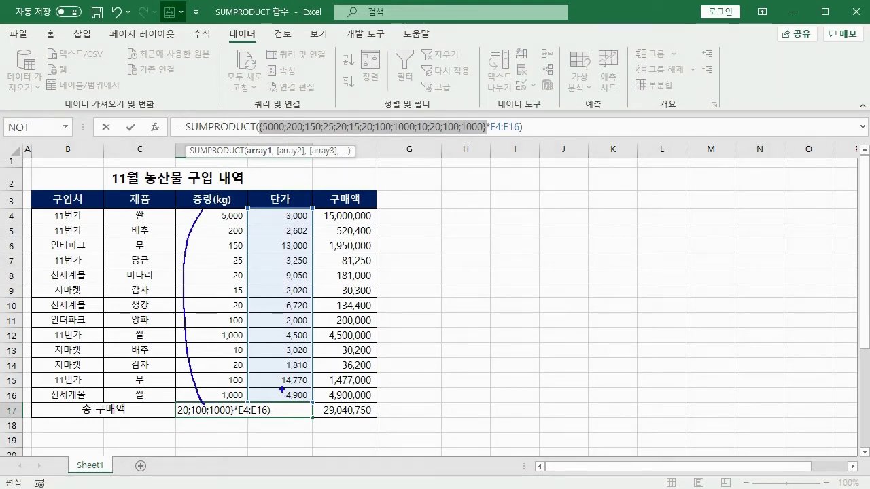
pyautogui.press('Escape')
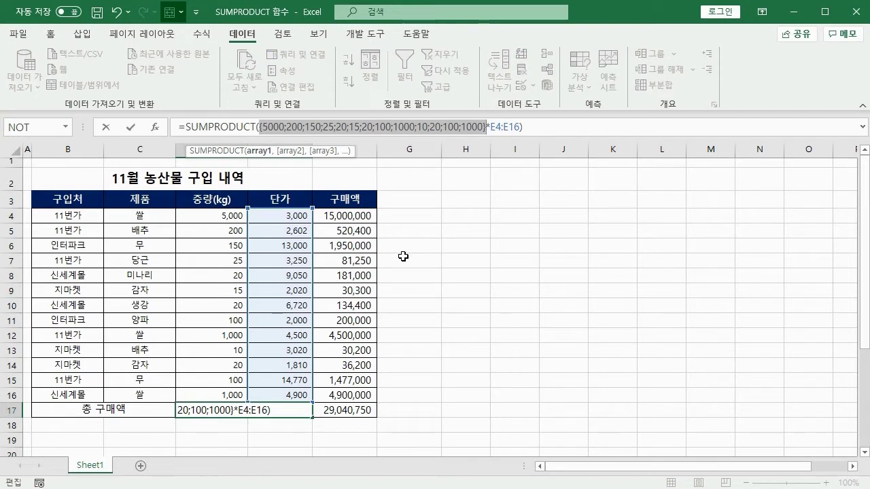
pyautogui.press('Escape')
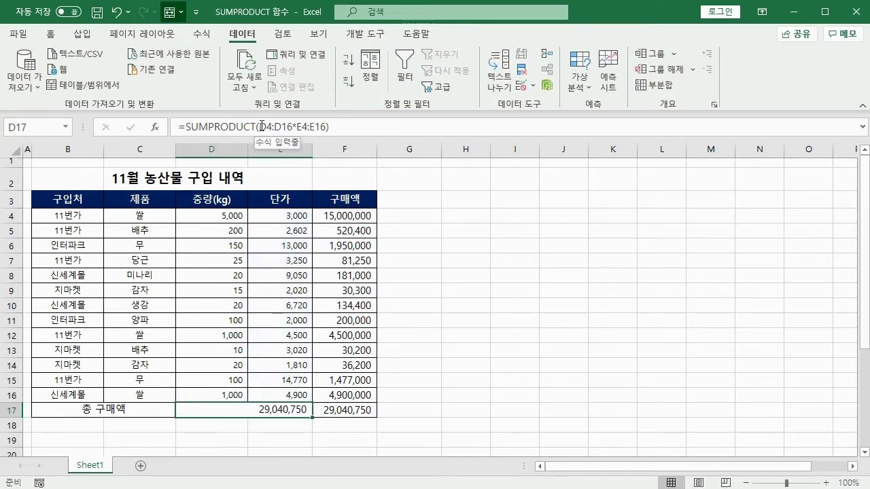
# Step: Evaluate the D4:D16*E4:E16 argument of the D17 formula and compare the row-by-row products with the weight and unit price columns
pyautogui.moveTo(261, 127); pyautogui.dragTo(326, 124)
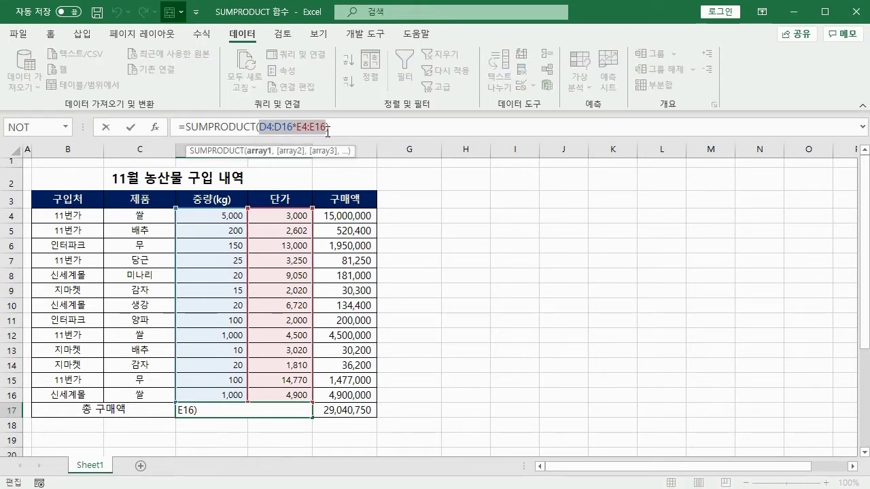
pyautogui.press('F9')
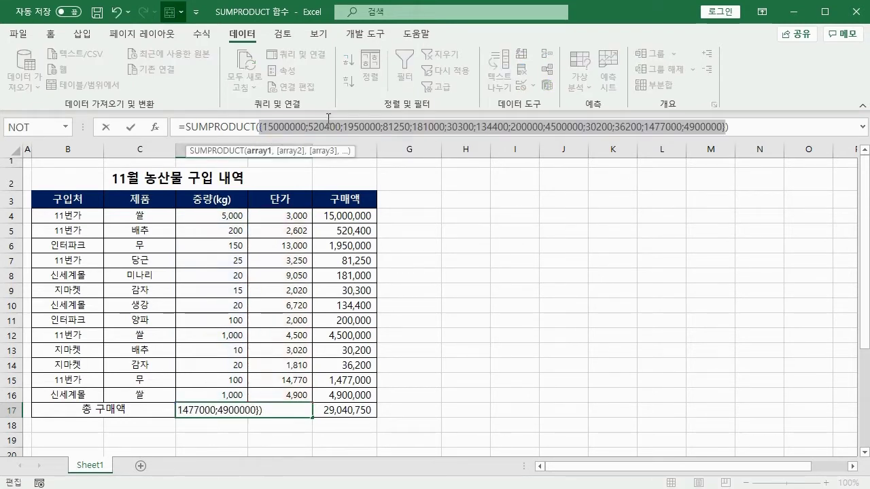
pyautogui.hotkey('ctrl', 'z')
pyautogui.moveTo(263, 130); pyautogui.dragTo(307, 130)
pyautogui.moveTo(210, 212)
pyautogui.mouseDown()
pyautogui.moveTo(261, 223)
pyautogui.moveTo(314, 209)
pyautogui.mouseUp()
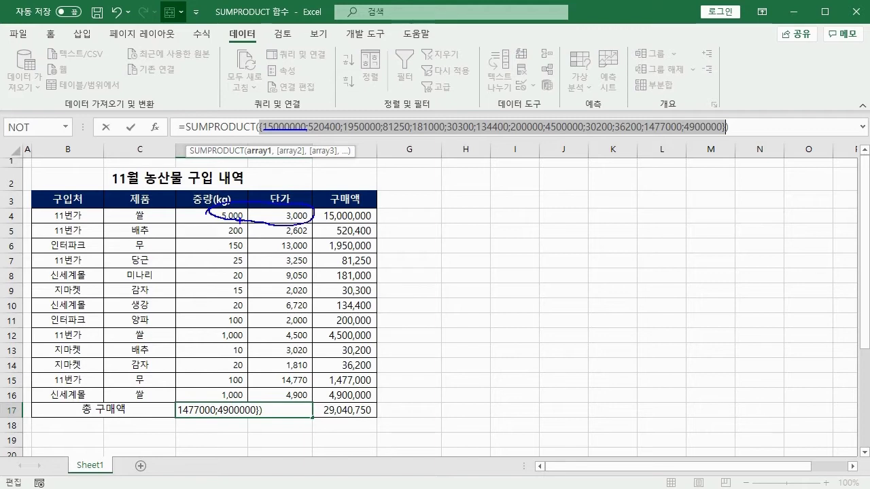
pyautogui.moveTo(221, 231)
pyautogui.mouseDown()
pyautogui.moveTo(235, 224)
pyautogui.moveTo(223, 231)
pyautogui.moveTo(243, 245)
pyautogui.mouseUp()
pyautogui.moveTo(235, 260); pyautogui.dragTo(286, 259)
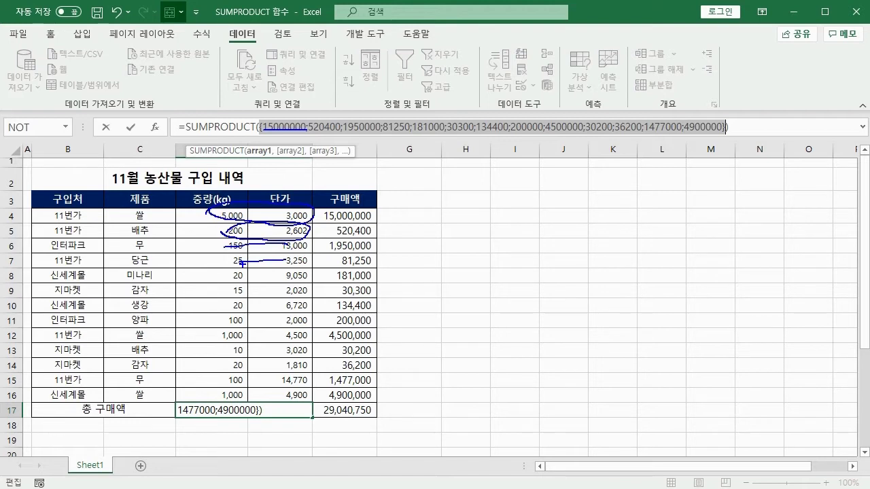
pyautogui.press('e')
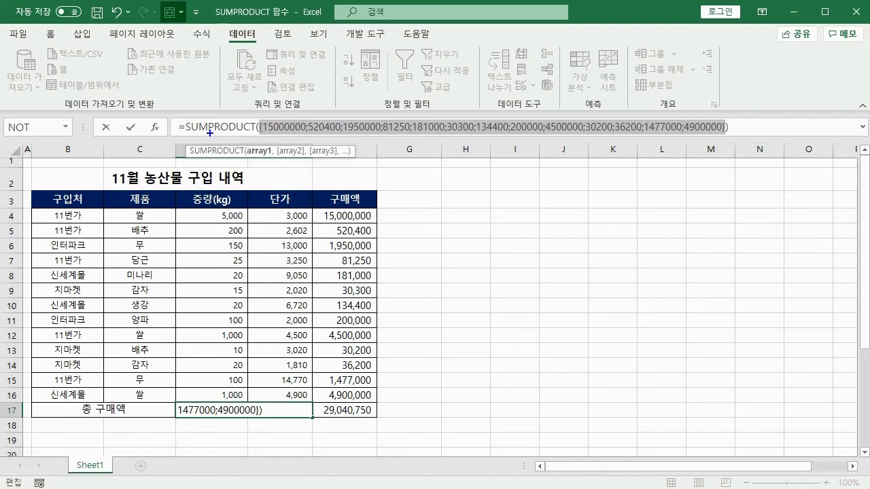
pyautogui.moveTo(209, 132)
pyautogui.mouseDown()
pyautogui.moveTo(257, 133)
pyautogui.moveTo(191, 133)
pyautogui.moveTo(207, 133)
pyautogui.moveTo(207, 116)
pyautogui.moveTo(185, 119)
pyautogui.mouseUp()
# Step: Start a SUMPRODUCT formula in H3 with the supplier condition (B4:B16="11번가")
pyautogui.click(469, 200)
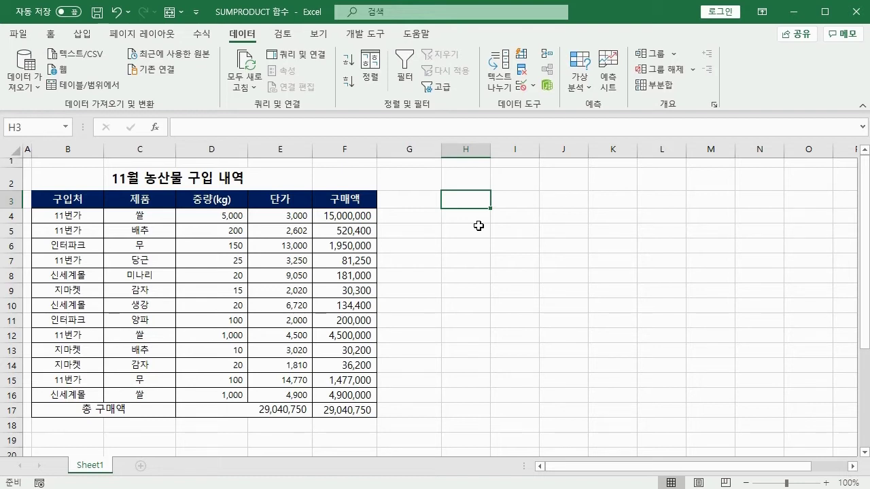
pyautogui.write('=s')
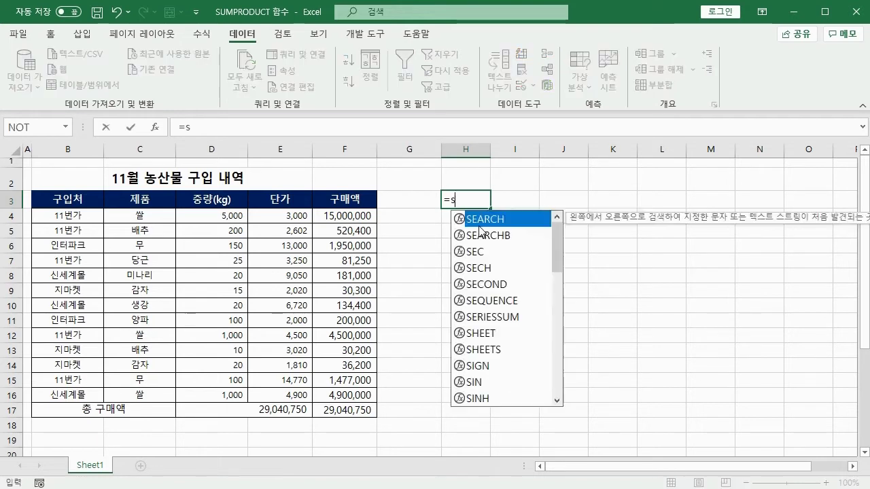
pyautogui.write('umproduct(')
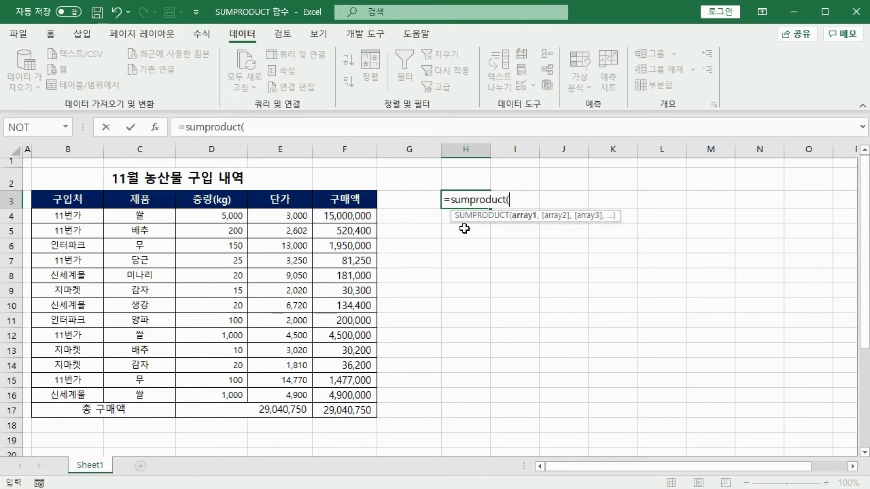
pyautogui.click(284, 128)
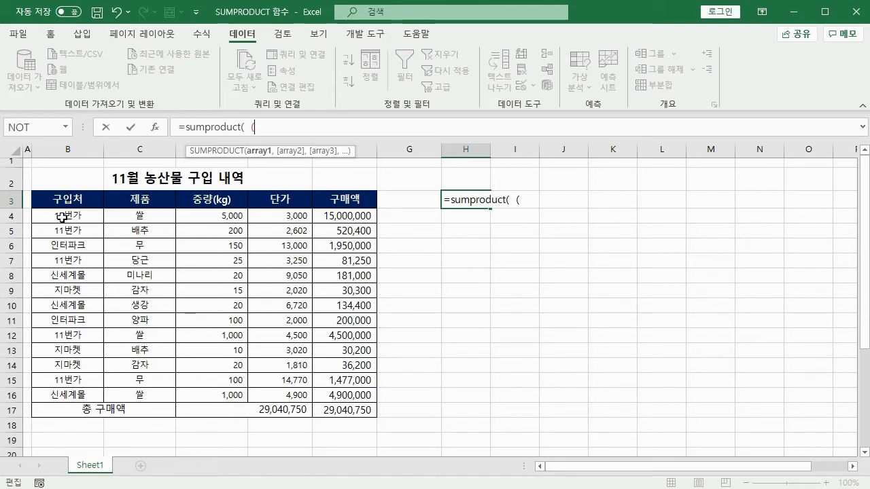
pyautogui.moveTo(61, 217); pyautogui.dragTo(62, 398)
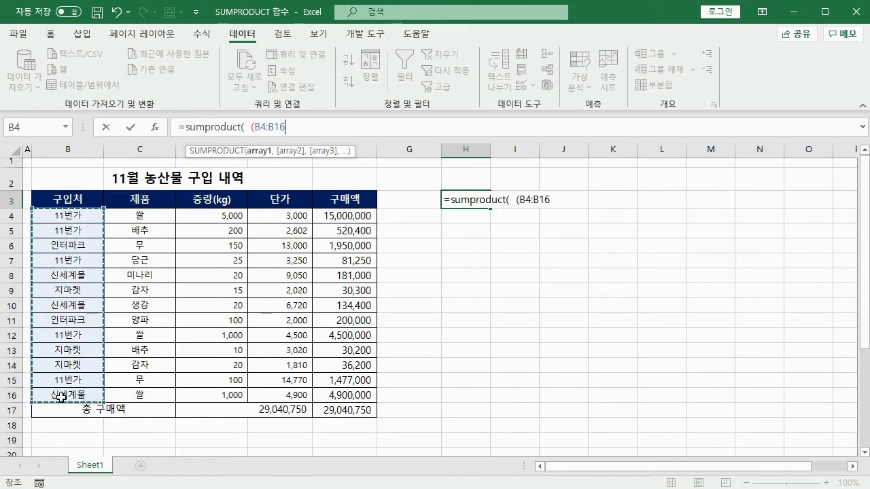
pyautogui.write('=')
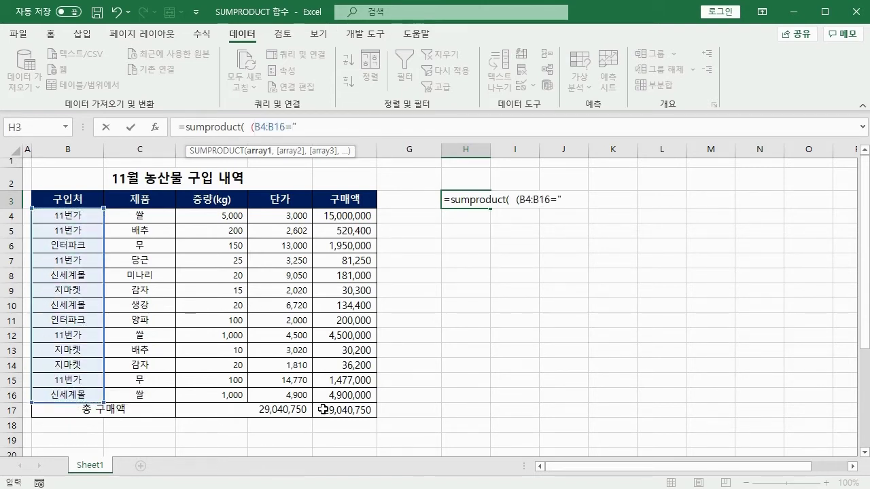
pyautogui.write('"11번가')
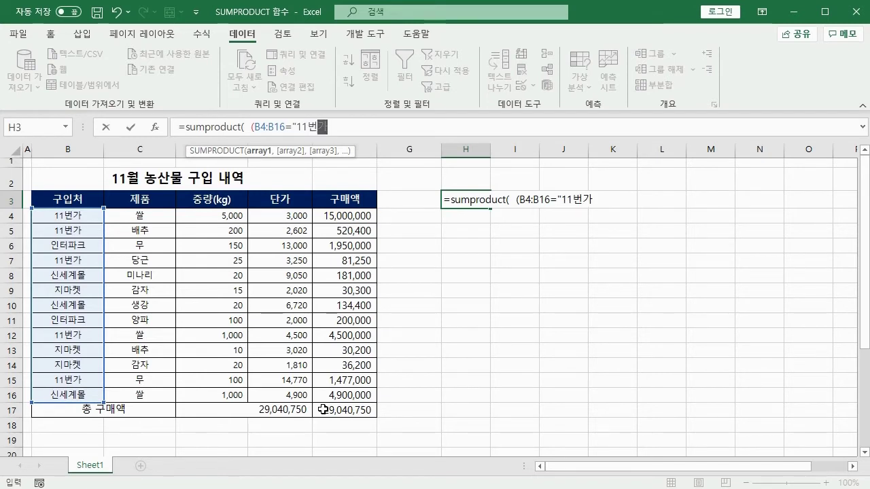
pyautogui.write('")')
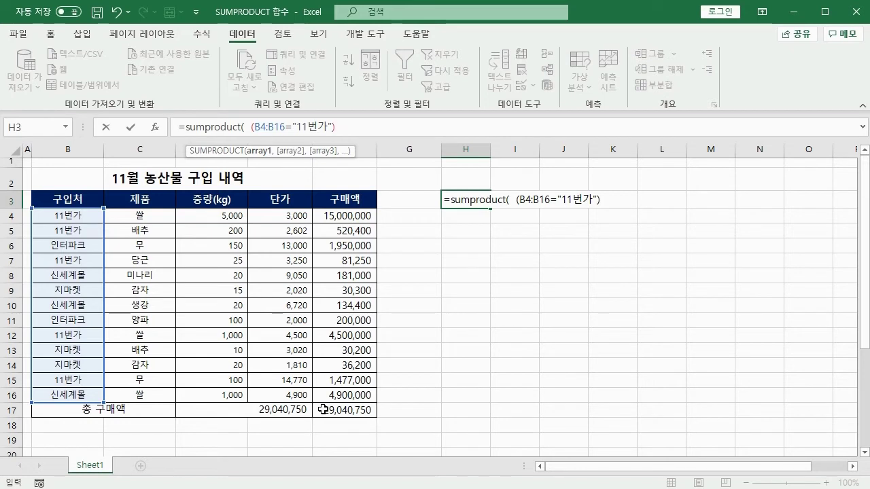
# Step: Multiply the condition in the H3 formula by D4:D16*E4:E16, then close and enter the formula
pyautogui.write(' *')
pyautogui.click(218, 216)
pyautogui.moveTo(217, 216); pyautogui.dragTo(223, 397)
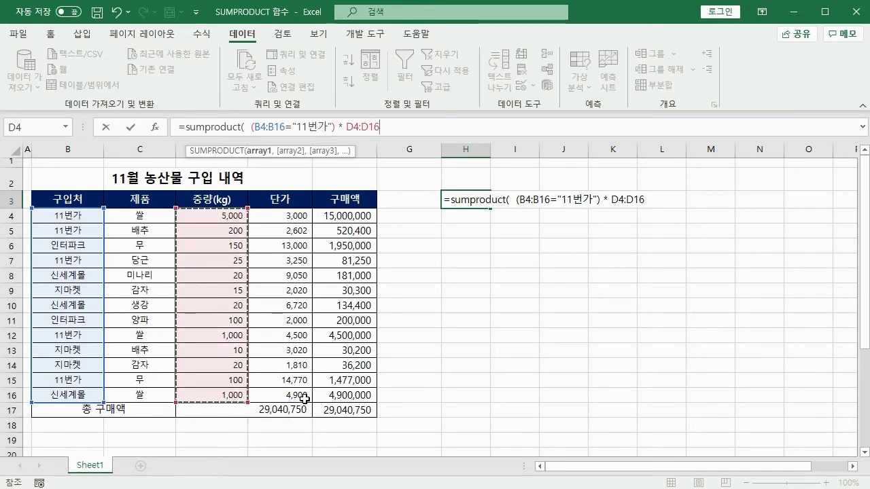
pyautogui.write('*')
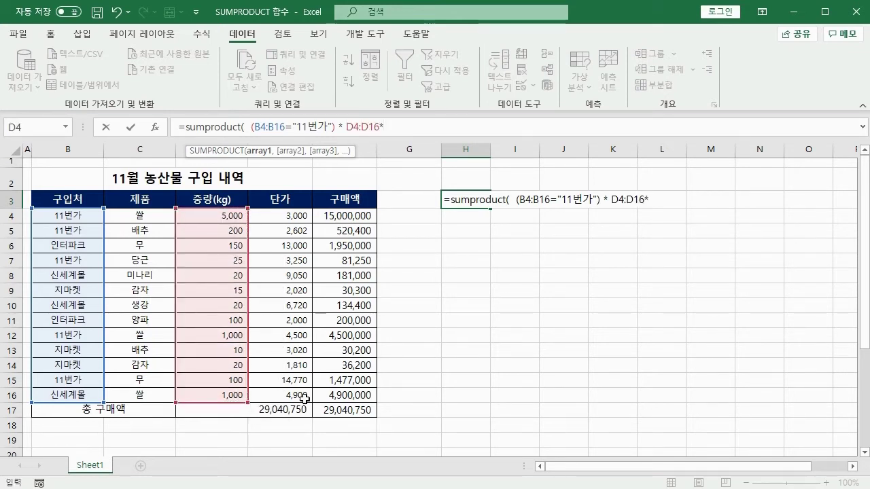
pyautogui.click(286, 217)
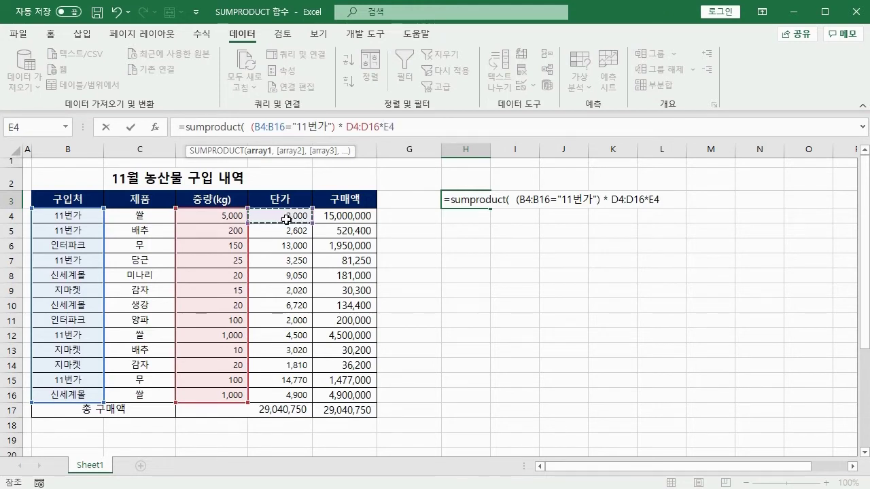
pyautogui.moveTo(286, 217); pyautogui.dragTo(275, 398)
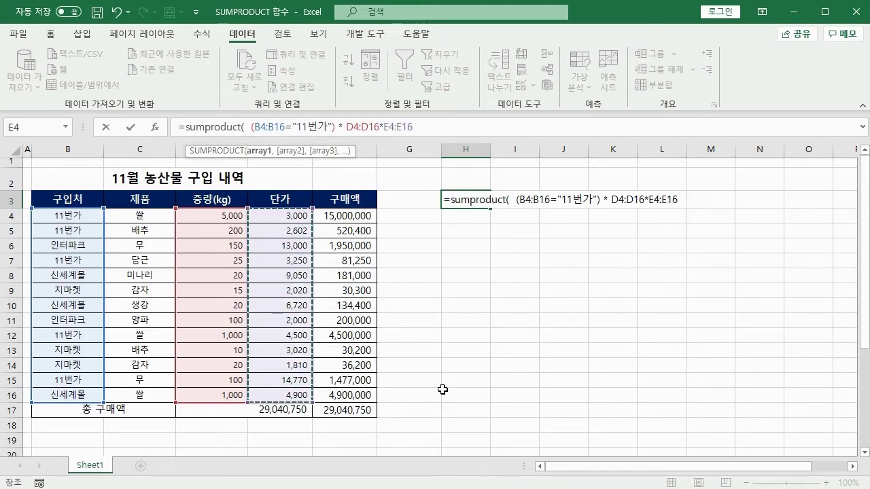
pyautogui.write(')')
pyautogui.hotkey('ctrl', 'Return')
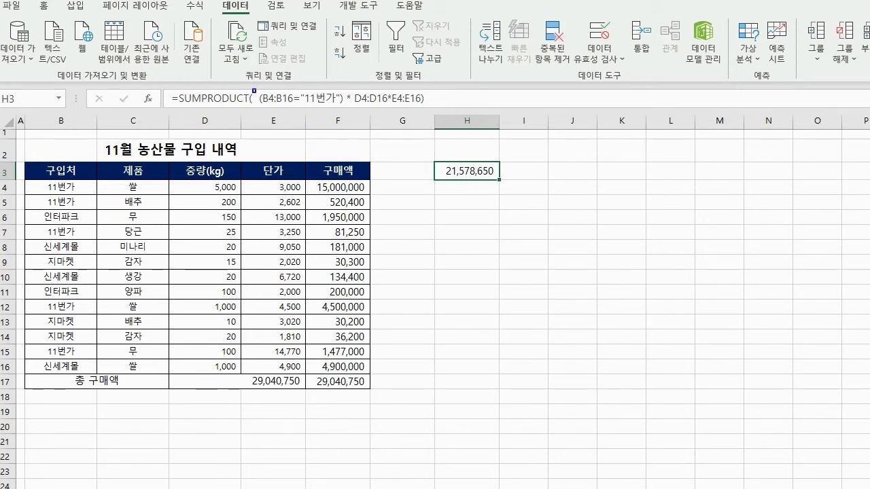
# Step: Evaluate only the (B4:B16="11번가") part of the H3 formula, compare its array with the supplier column, then cancel the edit
pyautogui.moveTo(253, 90); pyautogui.dragTo(347, 110)
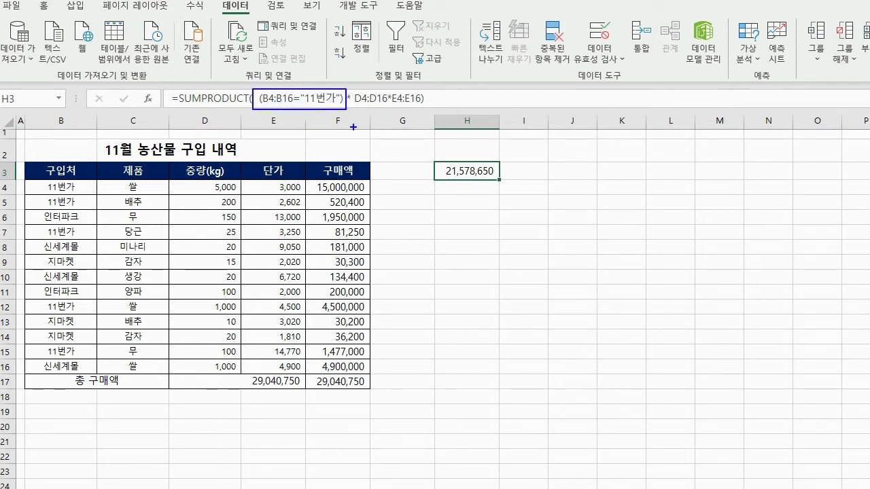
pyautogui.press('Escape')
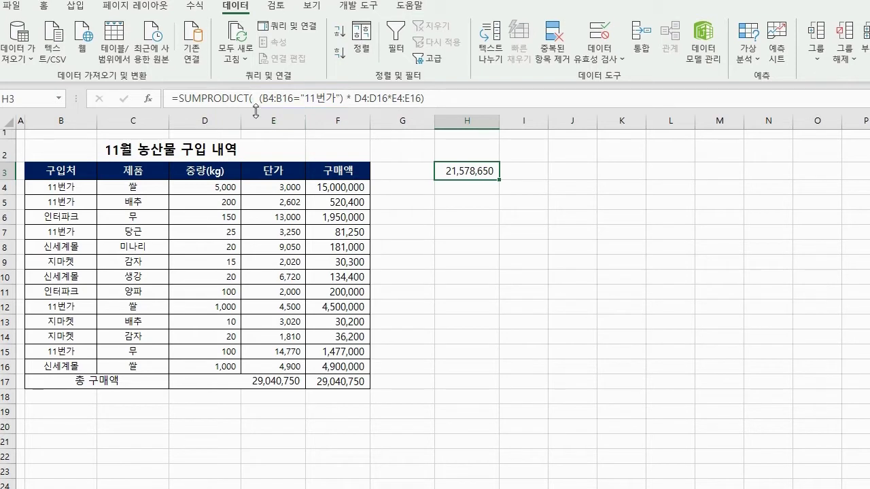
pyautogui.moveTo(259, 99); pyautogui.dragTo(343, 100)
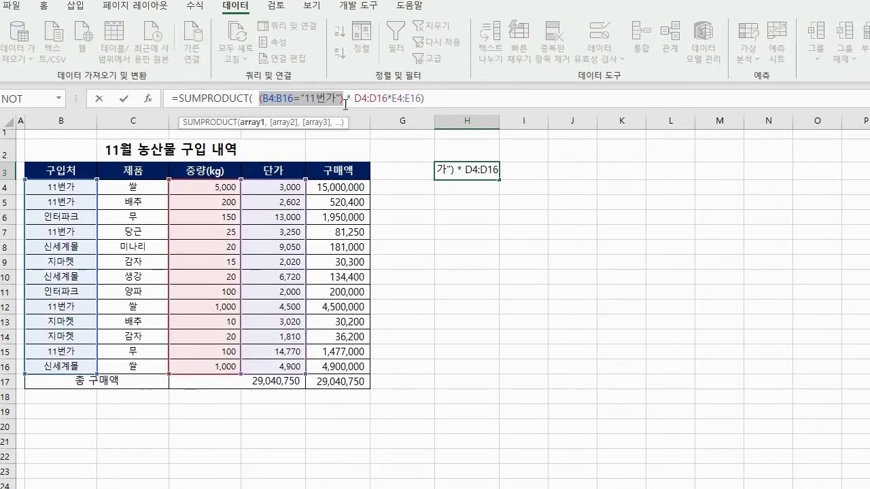
pyautogui.press('F9')
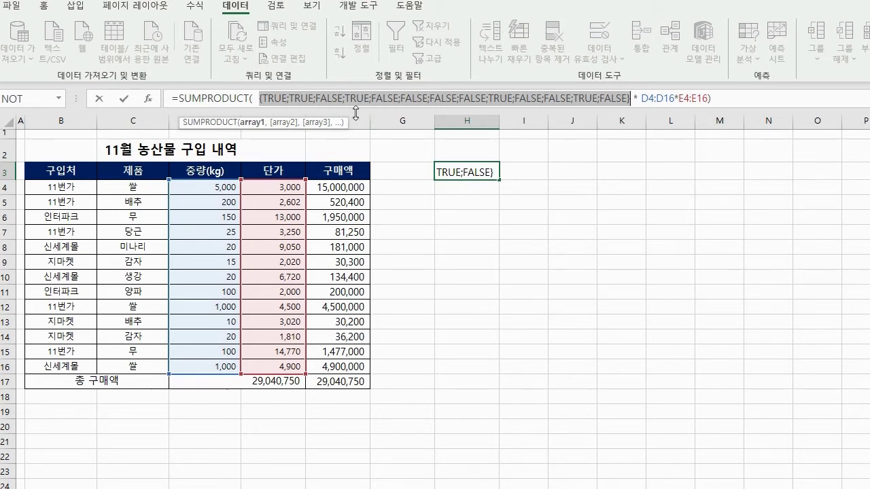
pyautogui.moveTo(43, 181)
pyautogui.mouseDown()
pyautogui.moveTo(22, 234)
pyautogui.moveTo(28, 366)
pyautogui.mouseUp()
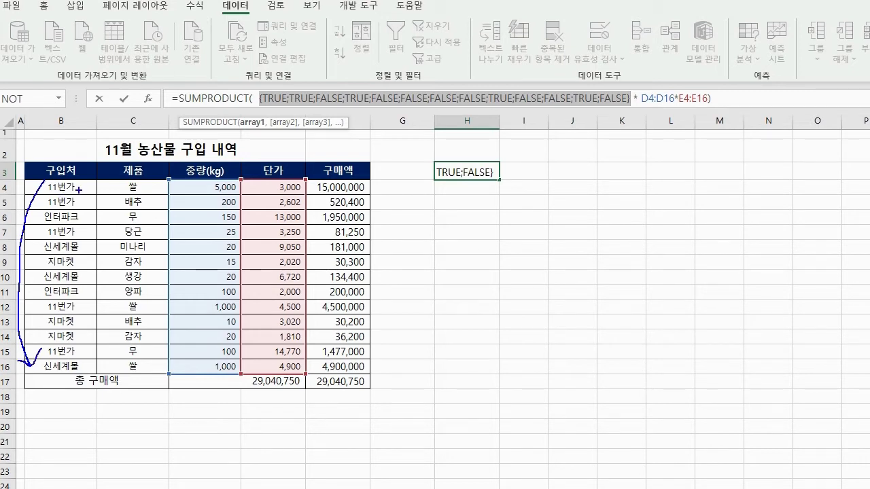
pyautogui.moveTo(267, 92); pyautogui.dragTo(284, 89)
pyautogui.moveTo(76, 217); pyautogui.dragTo(92, 210)
pyautogui.moveTo(315, 86); pyautogui.dragTo(335, 86)
pyautogui.press('Escape')
pyautogui.press('Escape')
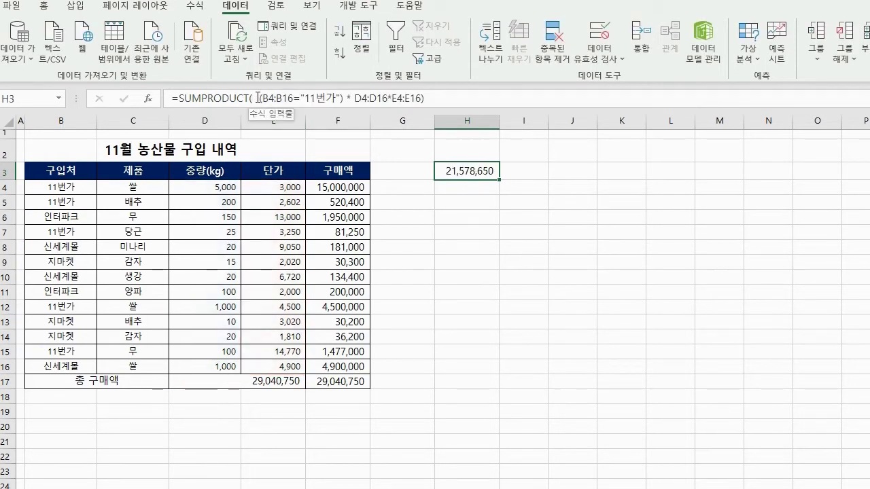
# Step: Evaluate the whole SUMPRODUCT argument in H3, compare its array with the supplier, weight and unit price rows, then cancel the edit
pyautogui.moveTo(257, 98); pyautogui.dragTo(424, 98)
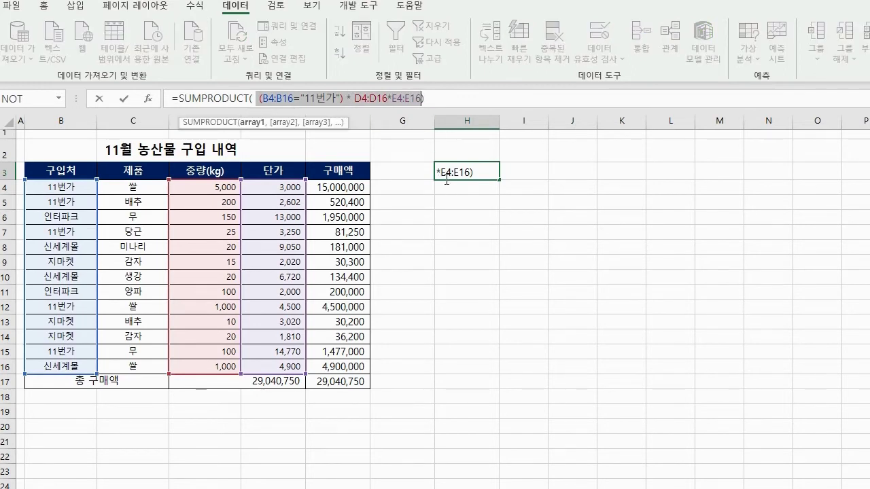
pyautogui.press('F9')
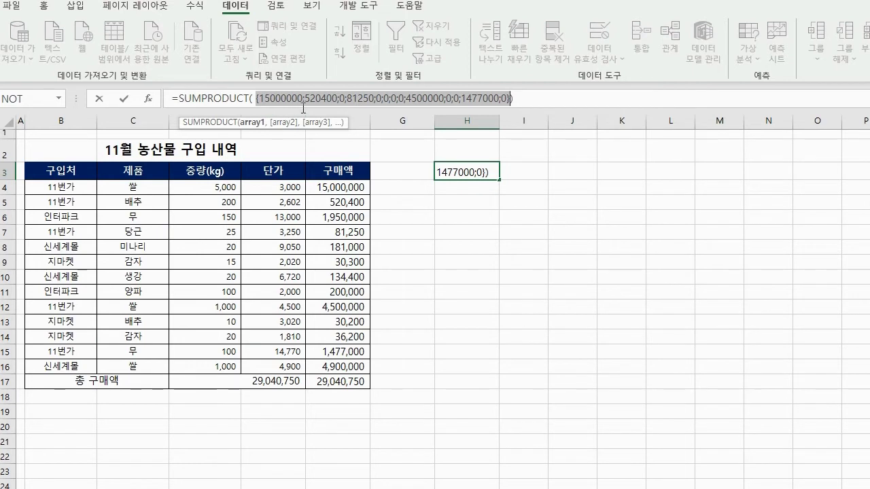
pyautogui.moveTo(35, 179); pyautogui.dragTo(81, 195)
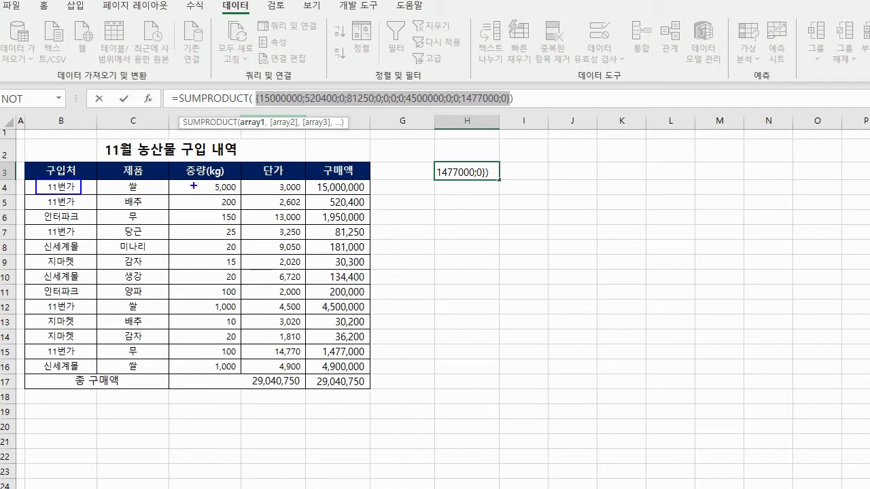
pyautogui.moveTo(182, 180); pyautogui.dragTo(312, 191)
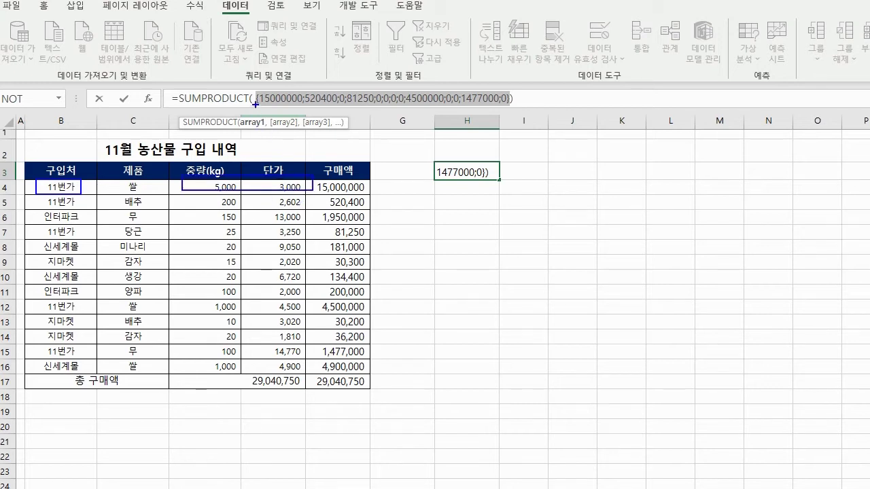
pyautogui.moveTo(256, 106); pyautogui.dragTo(298, 107)
pyautogui.moveTo(43, 197); pyautogui.dragTo(90, 212)
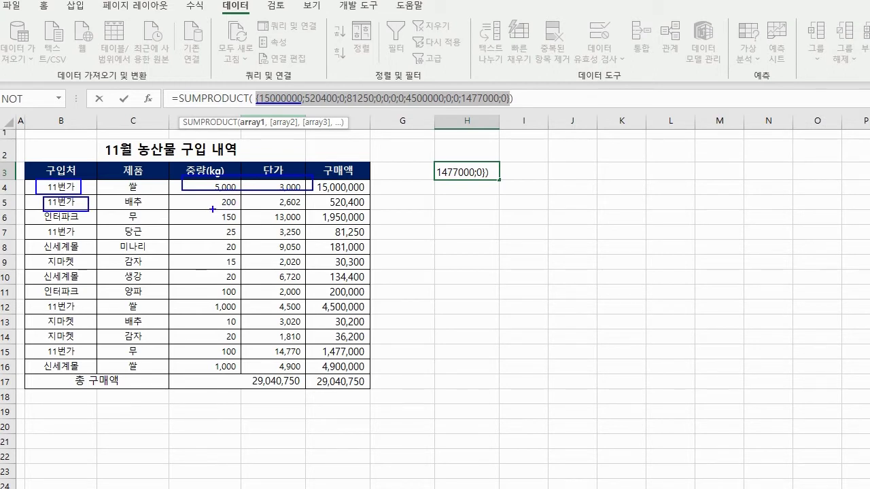
pyautogui.moveTo(195, 196)
pyautogui.mouseDown()
pyautogui.moveTo(241, 215)
pyautogui.moveTo(313, 208)
pyautogui.mouseUp()
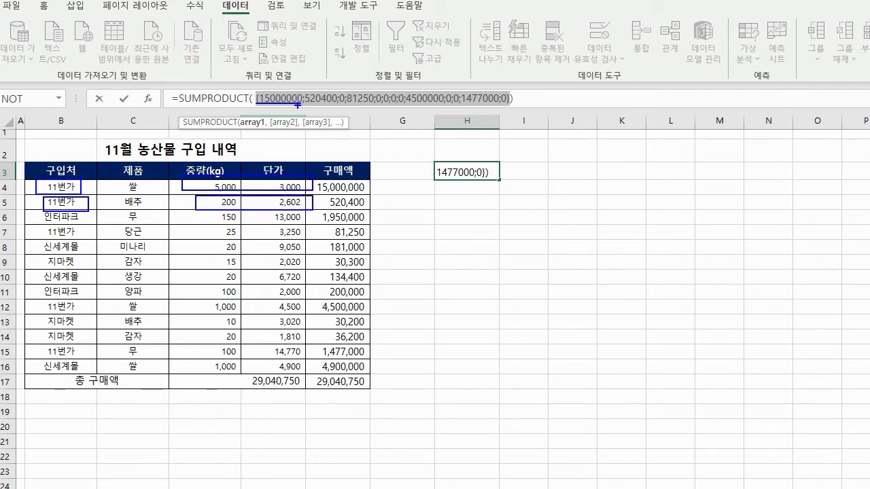
pyautogui.moveTo(299, 105); pyautogui.dragTo(334, 105)
pyautogui.moveTo(36, 209); pyautogui.dragTo(97, 225)
pyautogui.moveTo(196, 221); pyautogui.dragTo(324, 222)
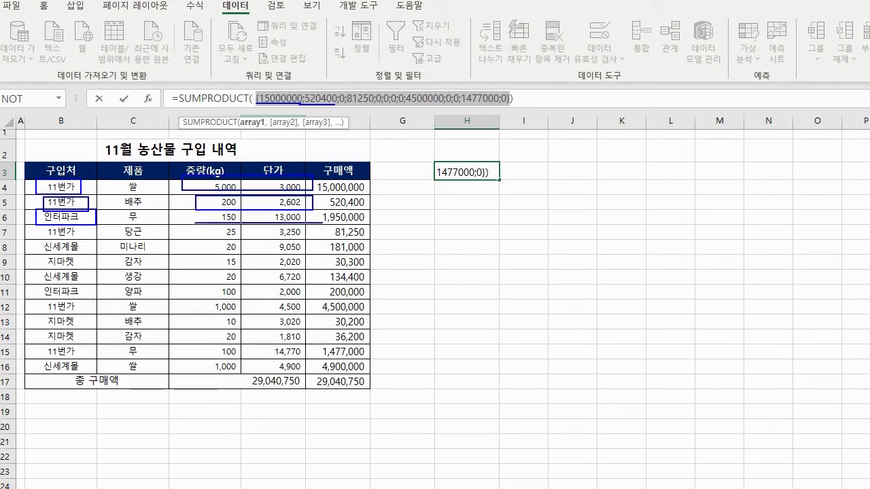
pyautogui.moveTo(334, 87); pyautogui.dragTo(361, 74)
pyautogui.moveTo(257, 105); pyautogui.dragTo(509, 104)
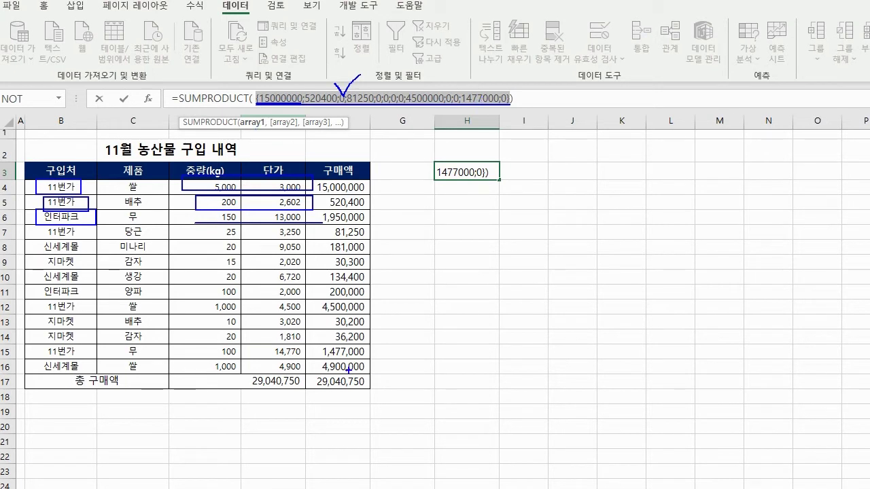
pyautogui.moveTo(503, 179)
pyautogui.mouseDown()
pyautogui.moveTo(470, 183)
pyautogui.moveTo(480, 152)
pyautogui.moveTo(498, 182)
pyautogui.mouseUp()
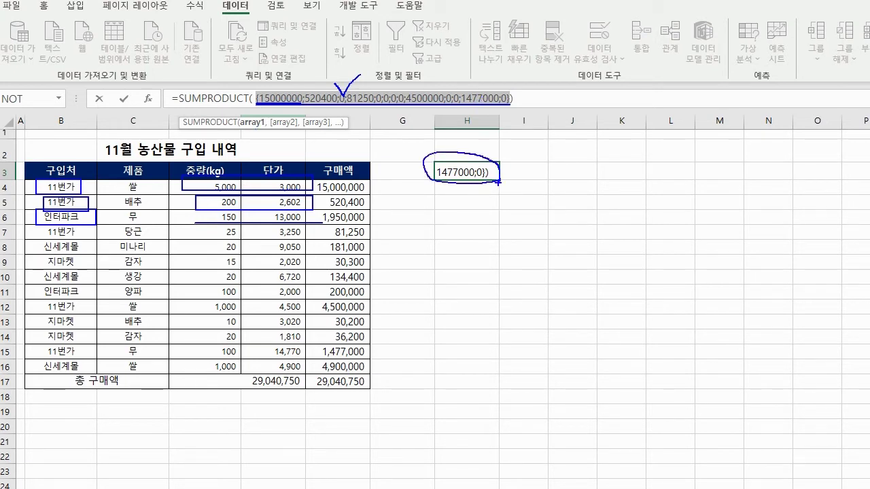
pyautogui.press('Escape')
pyautogui.press('Escape')
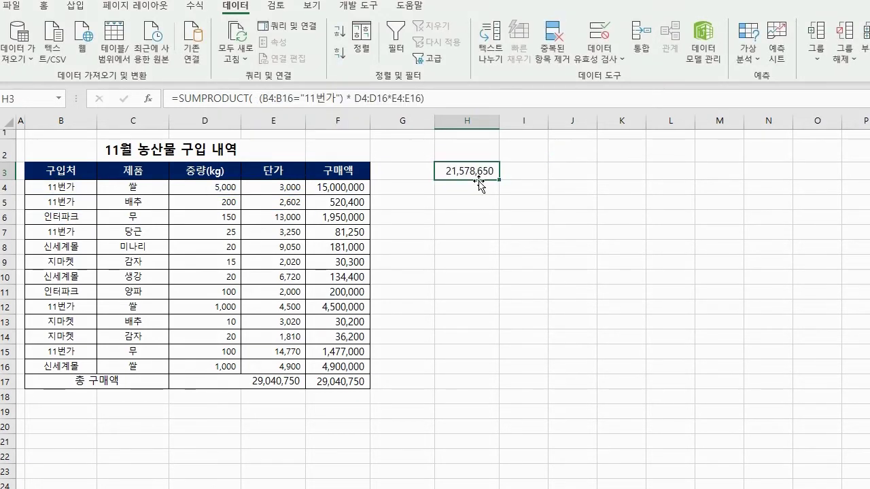
# Step: Clear the formula in H3 and paste a copy of the supplier column B3:B16 starting there
pyautogui.press('Delete')
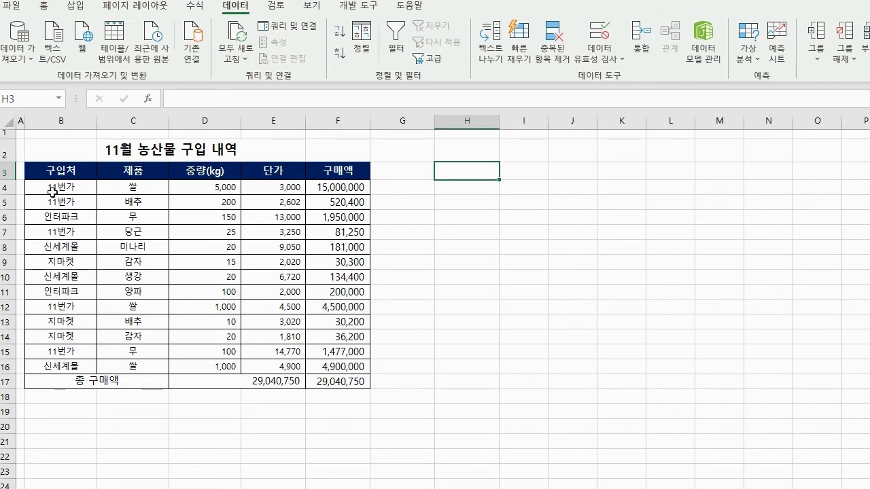
pyautogui.click(52, 168)
pyautogui.moveTo(52, 169); pyautogui.dragTo(77, 366)
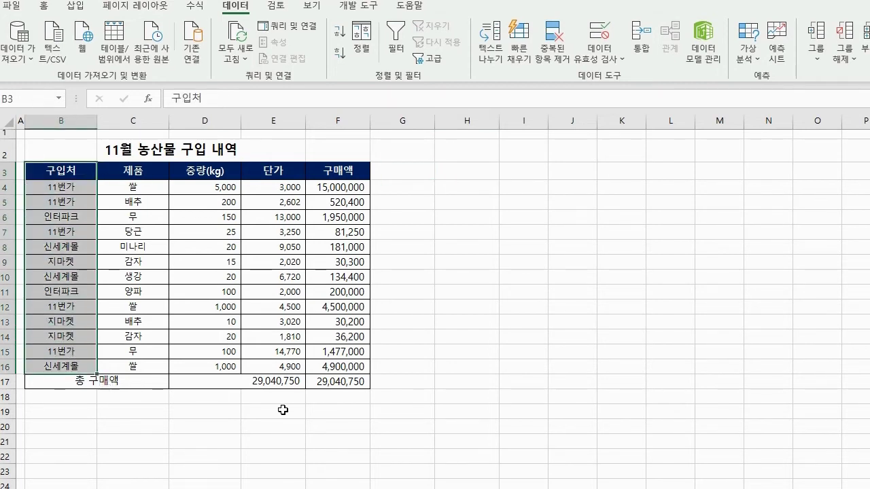
pyautogui.hotkey('ctrl', 'c')
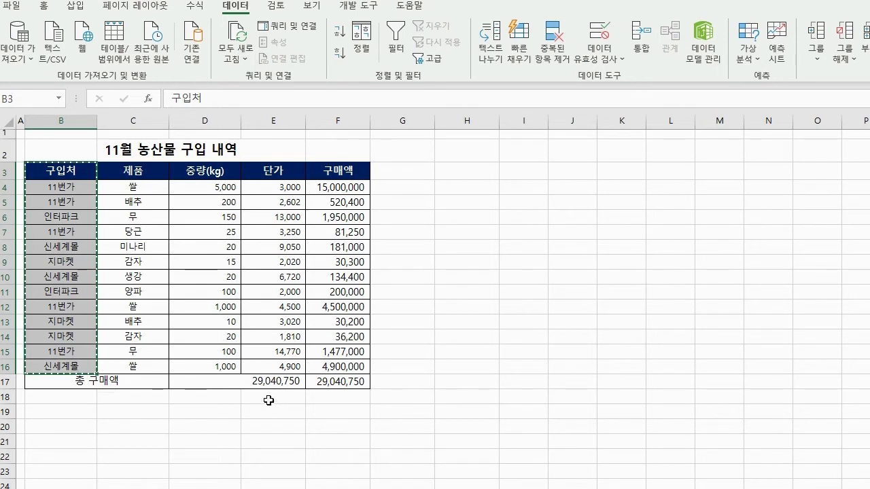
pyautogui.click(451, 173)
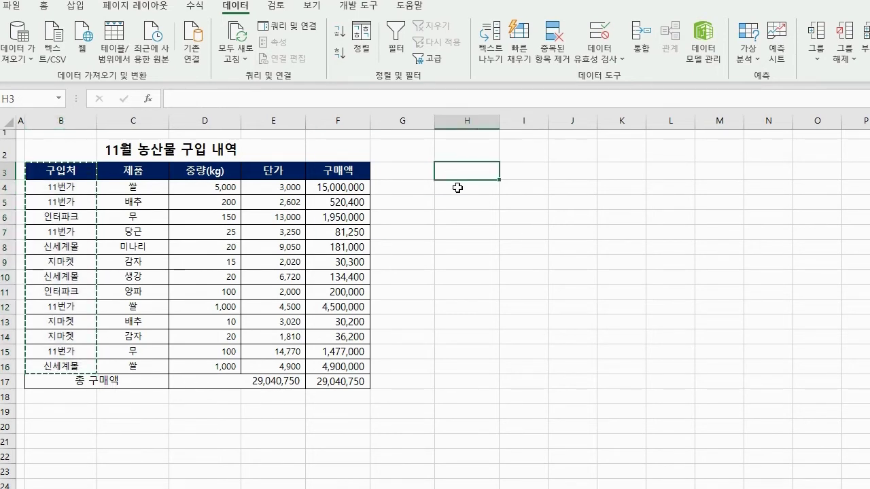
pyautogui.hotkey('ctrl', 'v')
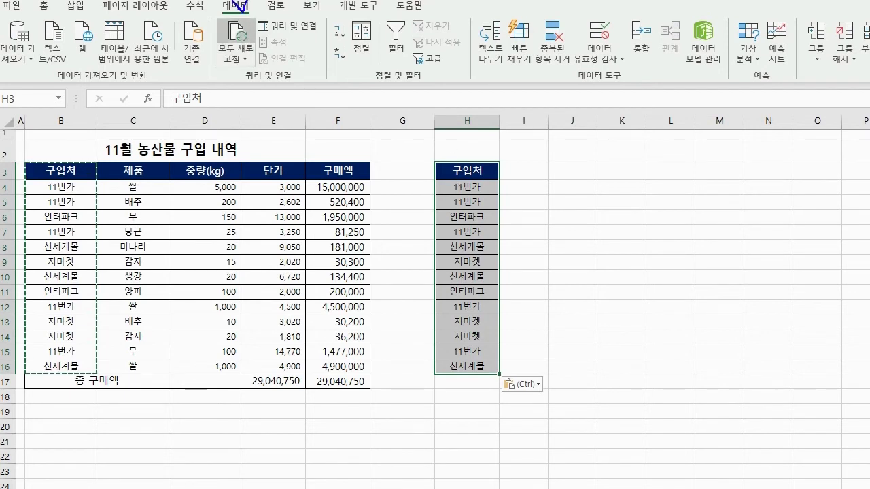
# Step: Remove the duplicate suppliers from the copied 구입처 list in H3:H16, treating the first row as a header
pyautogui.moveTo(540, 35); pyautogui.dragTo(575, 28)
pyautogui.click(552, 41)
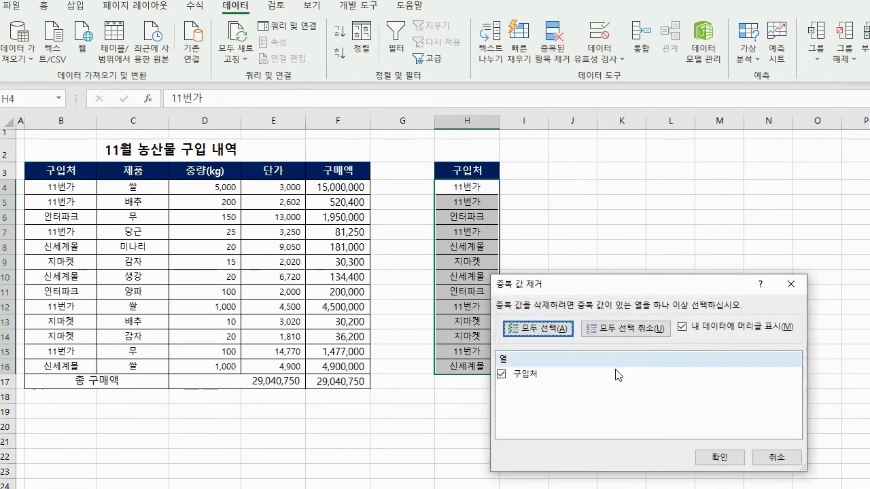
pyautogui.click(719, 457)
pyautogui.click(660, 374)
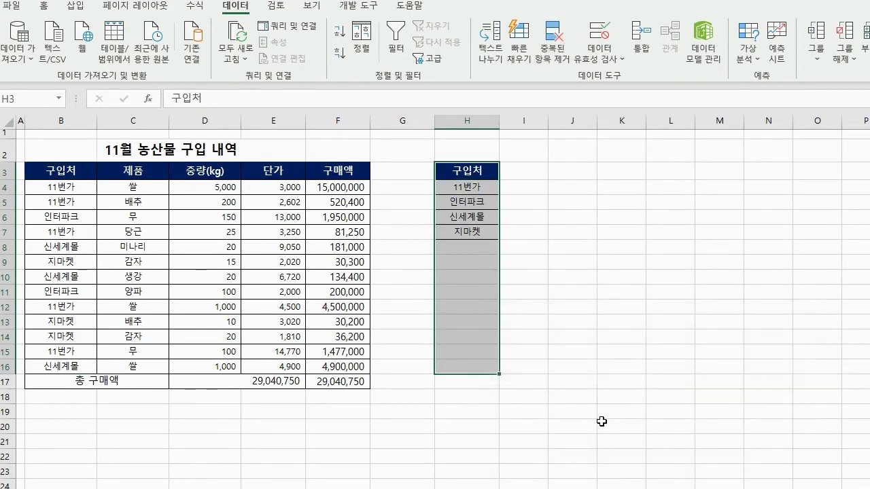
# Step: Enter the header 구매액 in I3 beside the supplier list
pyautogui.click(518, 175)
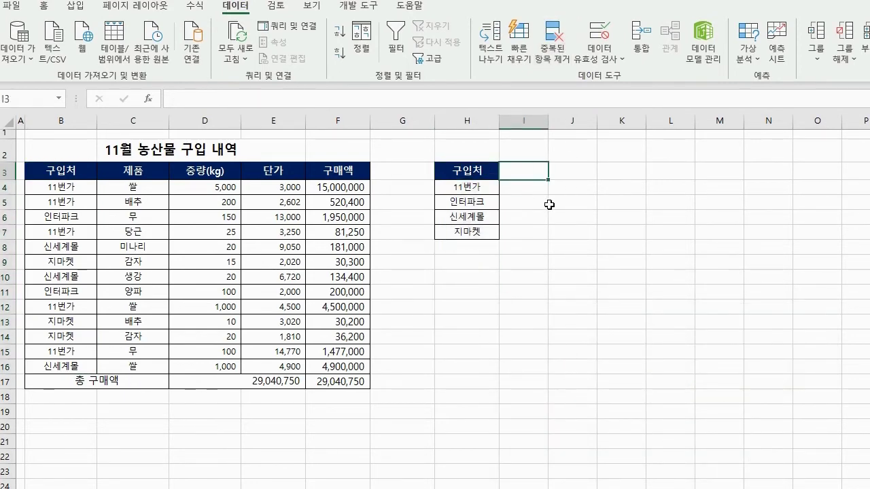
pyautogui.write('=')
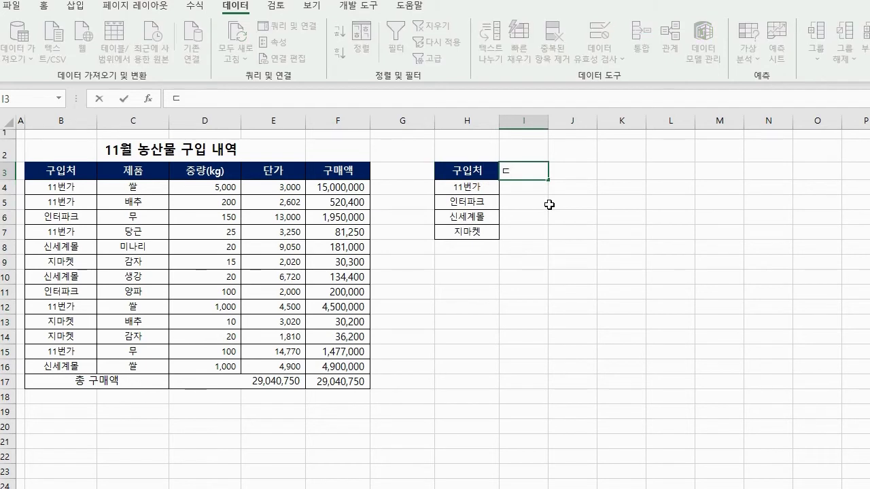
pyautogui.press('BackSpace')
pyautogui.write('구매액')
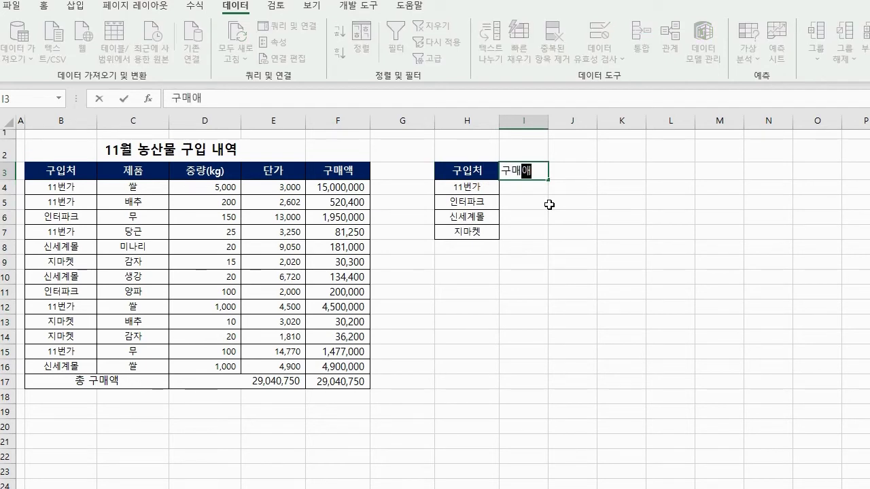
pyautogui.press('Return')
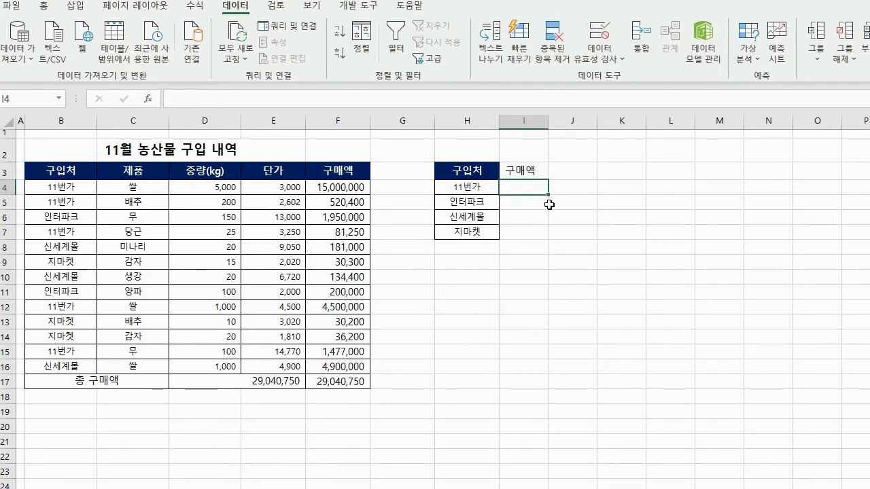
# Step: Start a SUMPRODUCT formula in I4 with the condition ($B$4:$B$16=H4), locking the supplier range and keeping H4 relative
pyautogui.write('=')
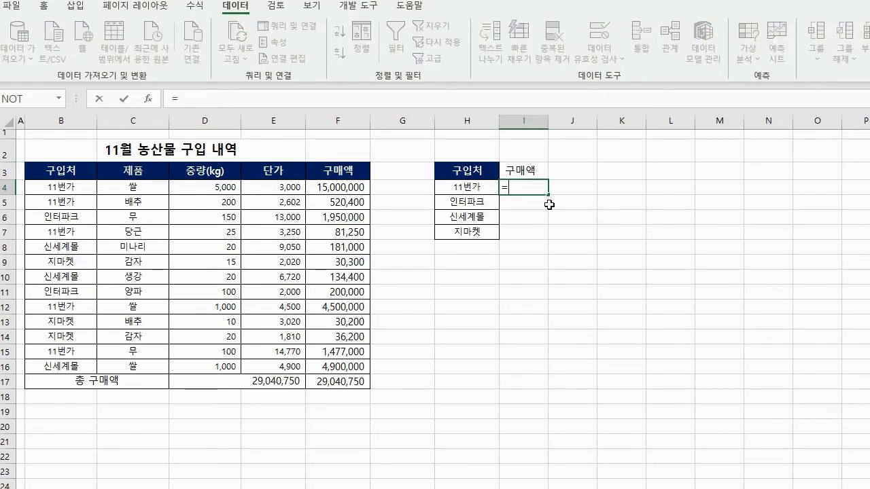
pyautogui.write('SUM')
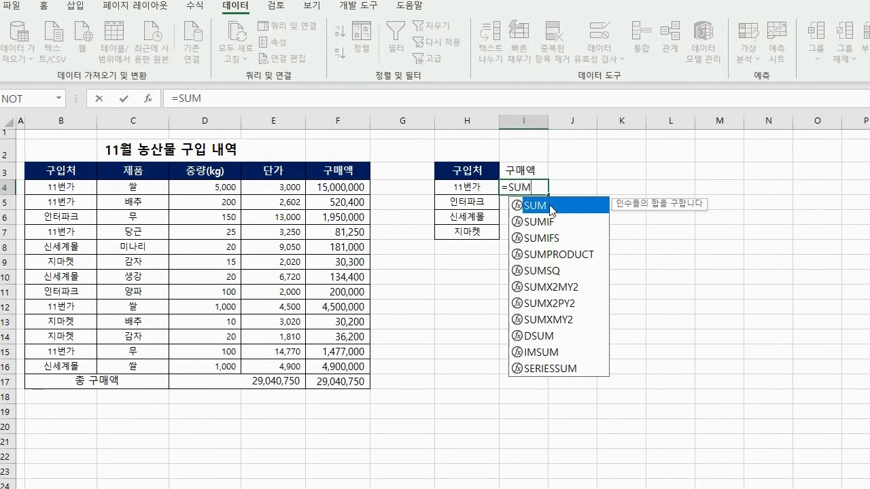
pyautogui.write('PRODUCT(')
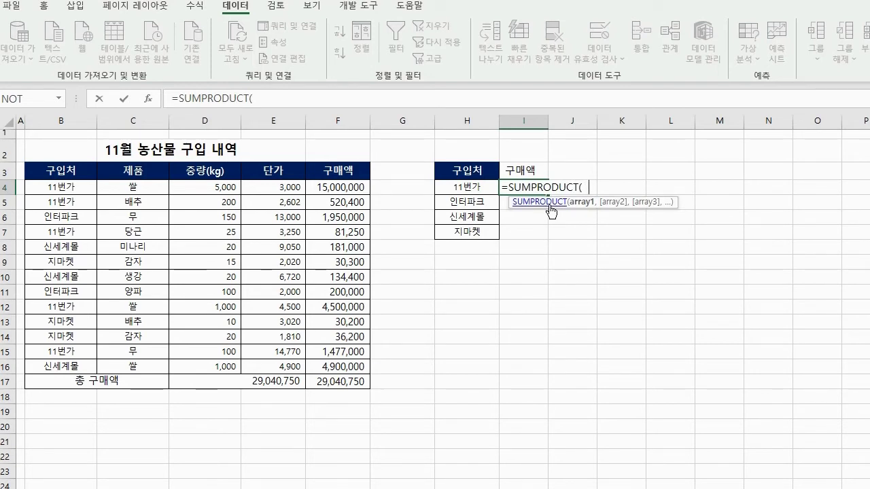
pyautogui.write('  (')
pyautogui.moveTo(65, 188); pyautogui.dragTo(65, 365)
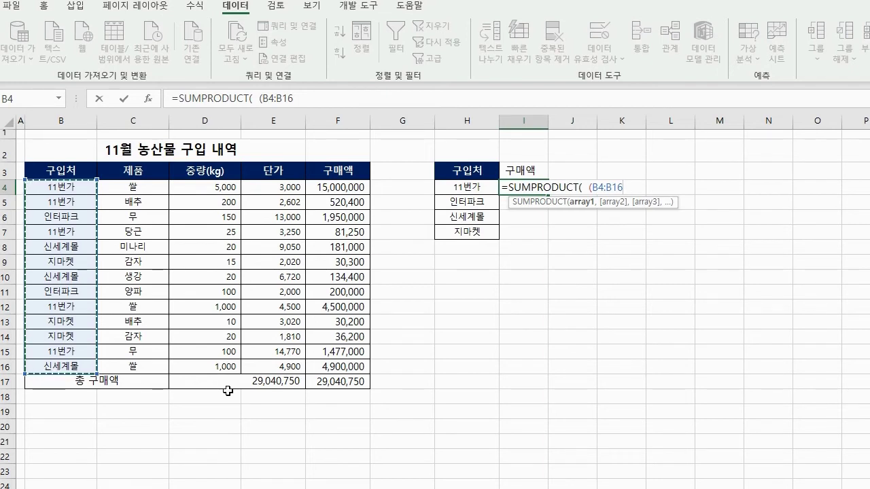
pyautogui.press('F4')
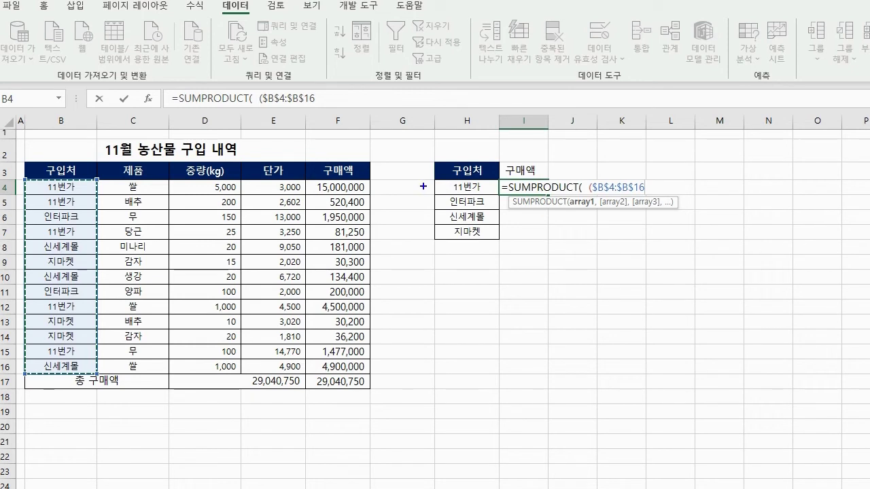
pyautogui.moveTo(422, 214); pyautogui.dragTo(422, 239)
pyautogui.moveTo(33, 180)
pyautogui.mouseDown()
pyautogui.moveTo(26, 290)
pyautogui.moveTo(55, 364)
pyautogui.mouseUp()
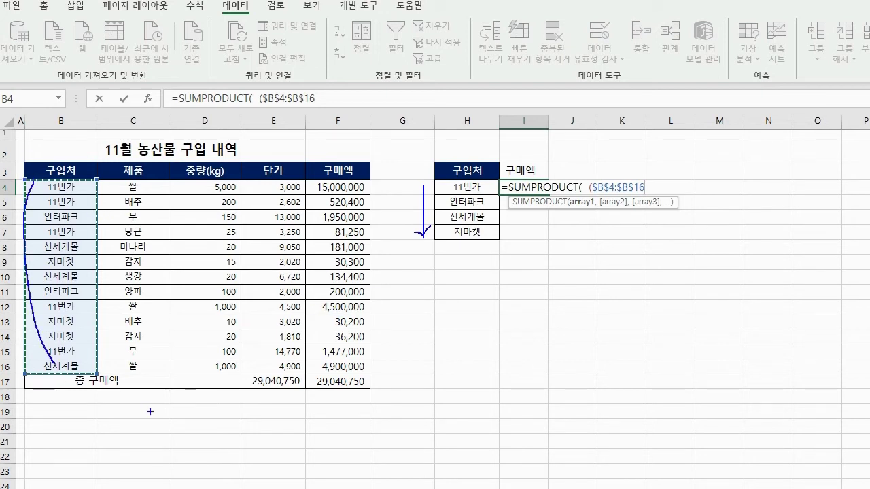
pyautogui.press('Escape')
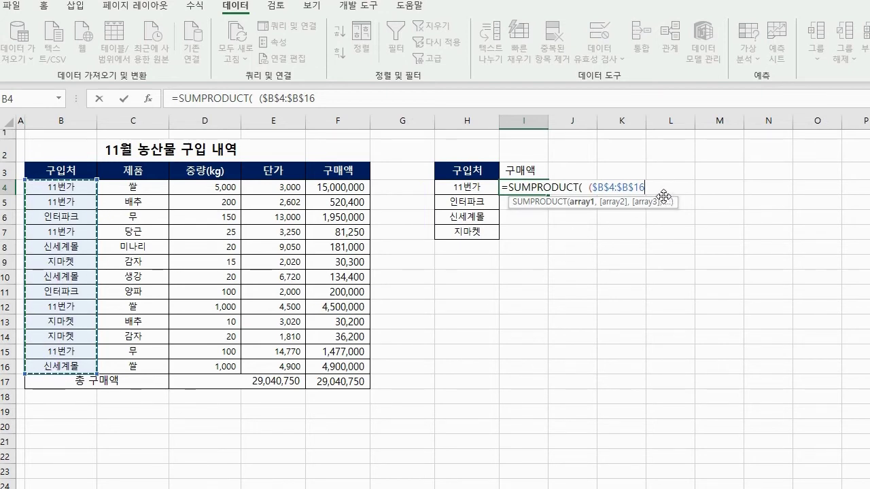
pyautogui.write('=')
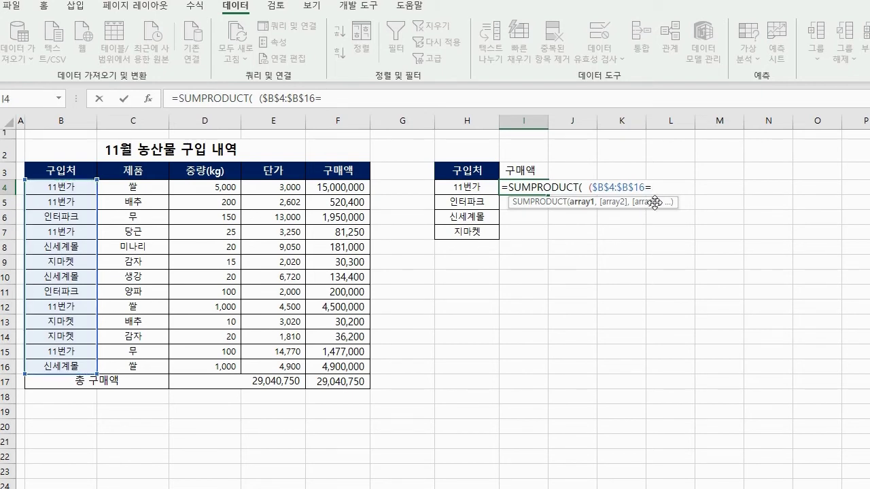
pyautogui.click(455, 189)
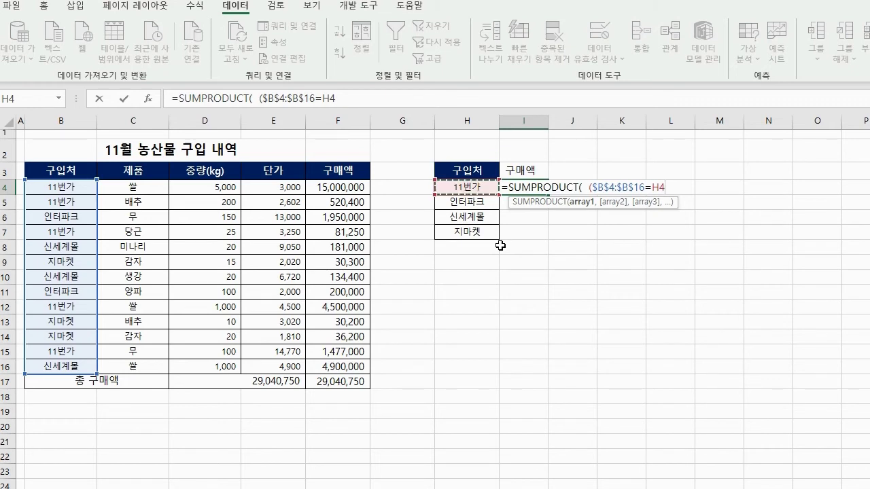
# Step: Complete the I4 formula by multiplying the condition by $D$4:$D$16*$E$4:$E$16, and fill it down to I7
pyautogui.write(') *')
pyautogui.moveTo(215, 188); pyautogui.dragTo(188, 365)
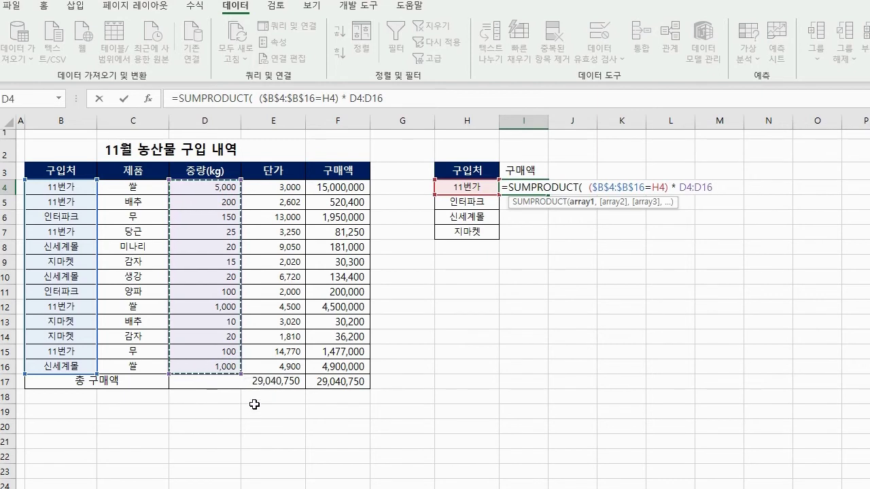
pyautogui.press('F4')
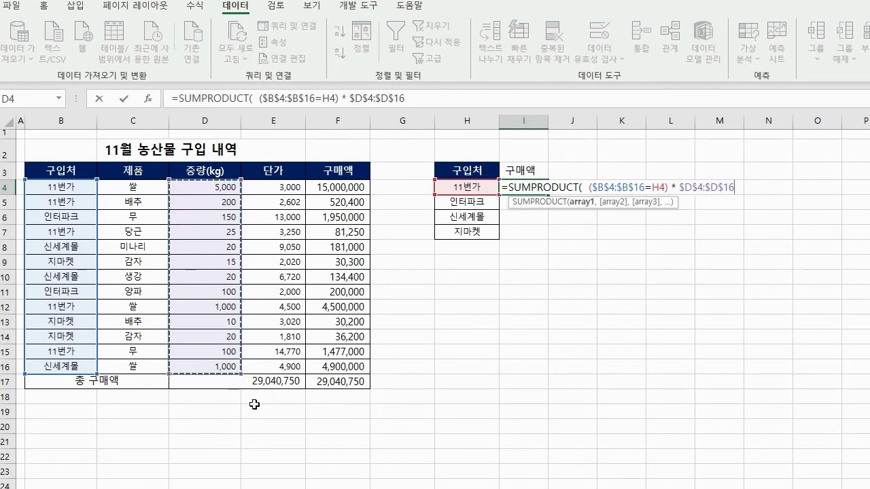
pyautogui.write('*')
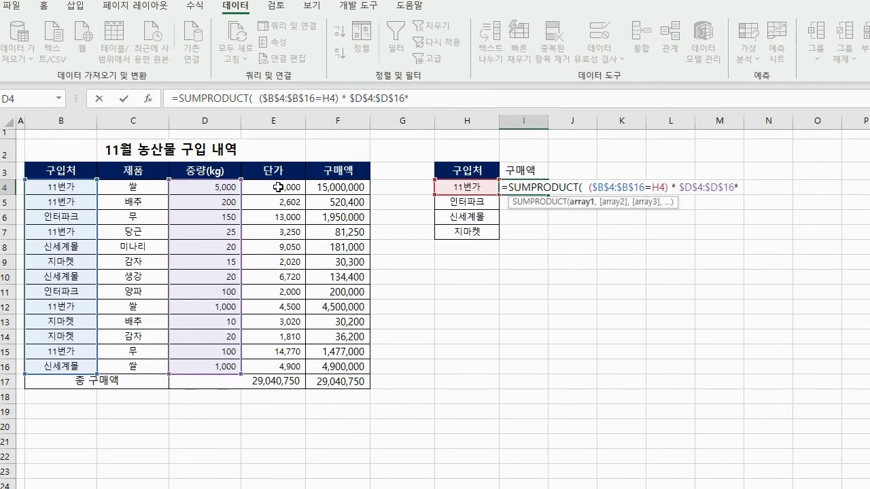
pyautogui.moveTo(279, 190); pyautogui.dragTo(279, 367)
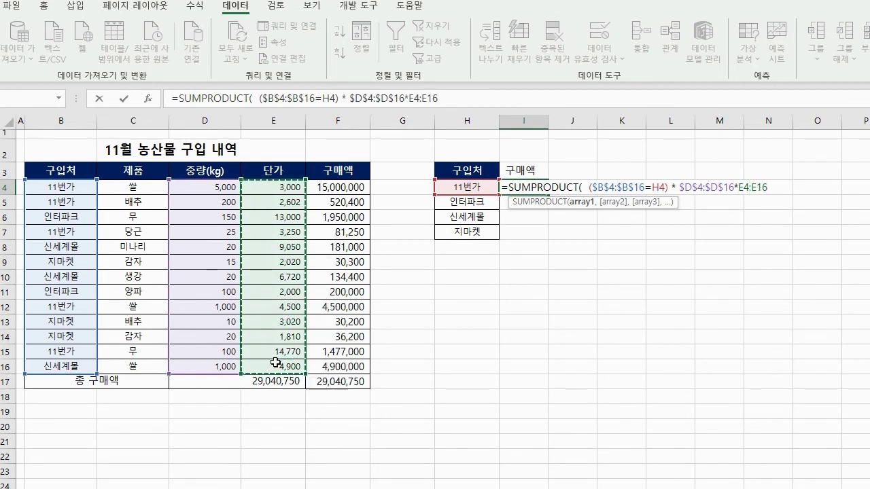
pyautogui.press('F4')
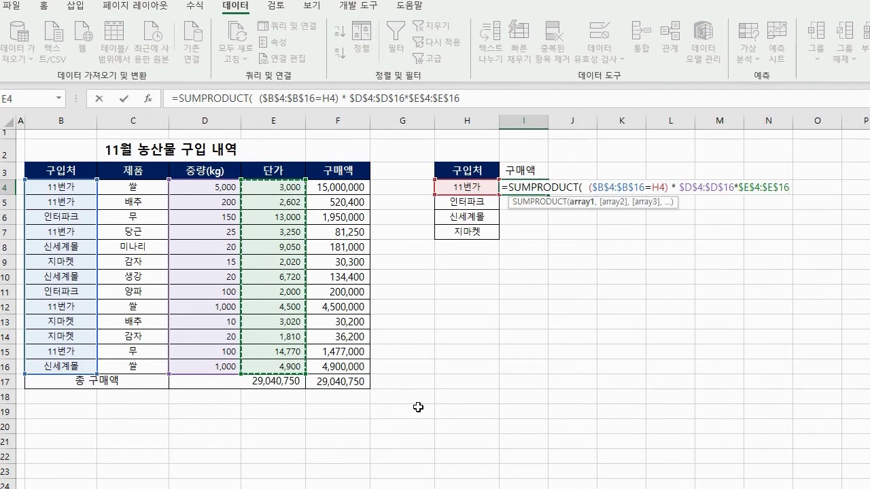
pyautogui.write(')')
pyautogui.press('Return')
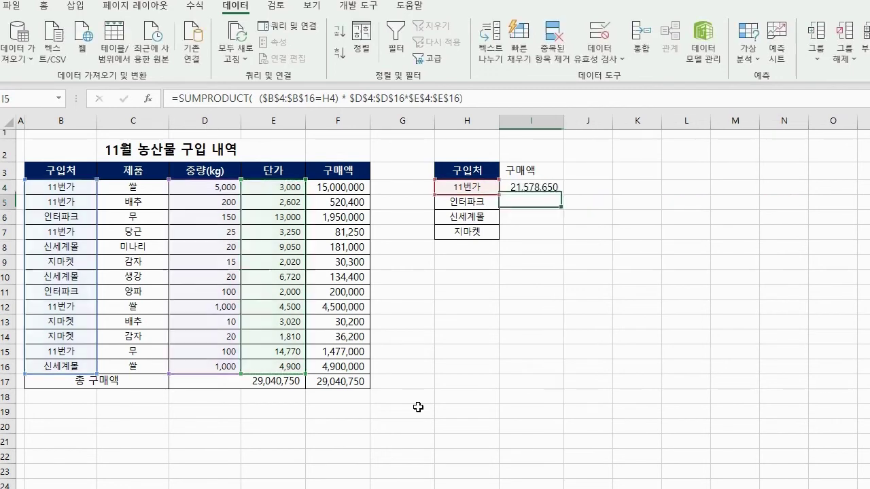
pyautogui.click(540, 189)
pyautogui.moveTo(561, 201); pyautogui.dragTo(562, 239)
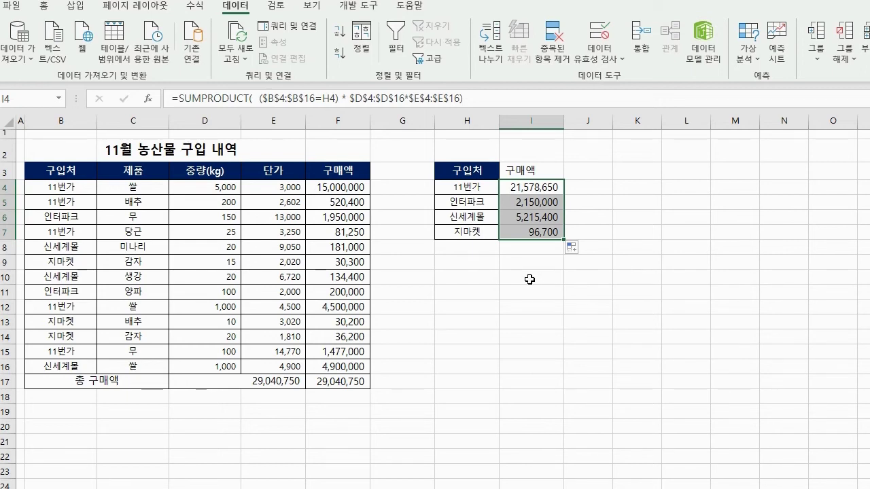
# Step: Start a SUMPRODUCT formula in H9 with the two conditions (B4:B16="11번가") * (C4:C16="쌀")
pyautogui.click(460, 264)
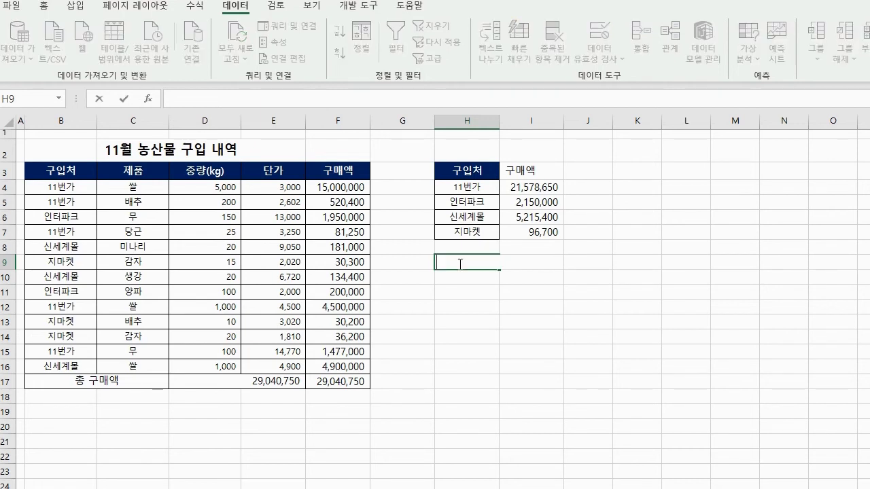
pyautogui.write('=SUM')
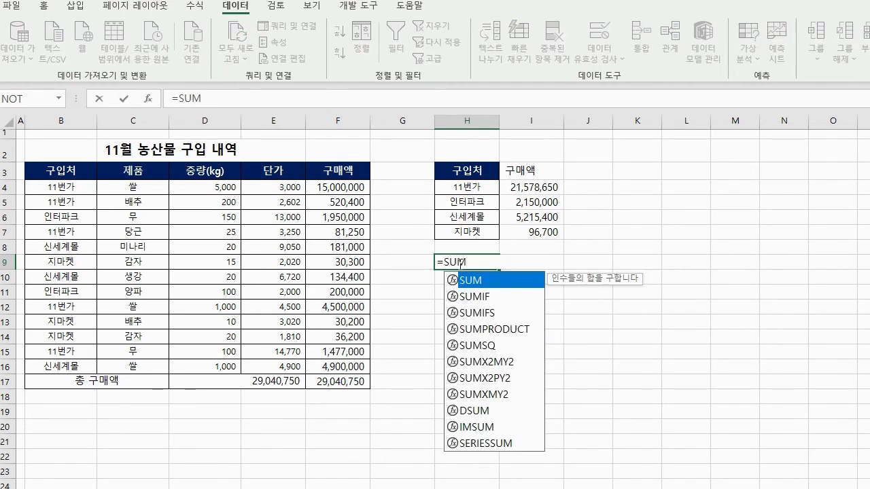
pyautogui.write('P')
pyautogui.doubleClick(483, 276)
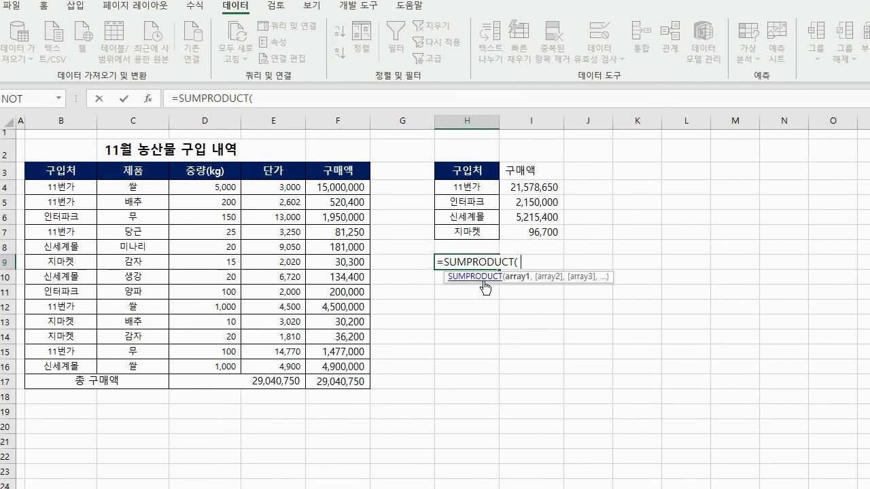
pyautogui.write('(')
pyautogui.moveTo(52, 182); pyautogui.dragTo(65, 366)
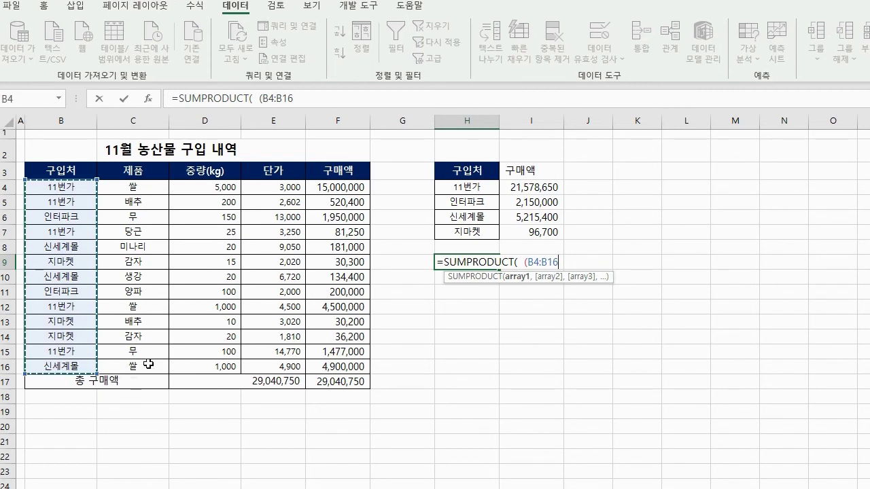
pyautogui.write('="')
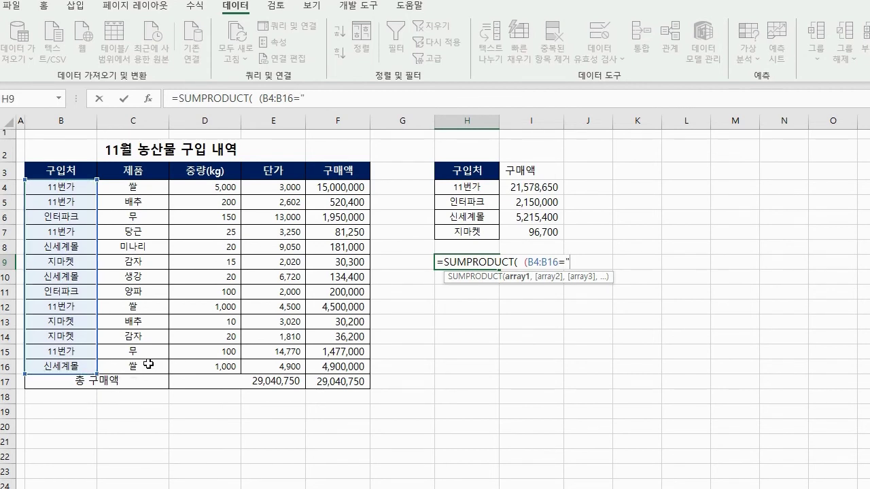
pyautogui.write('11번가") * (')
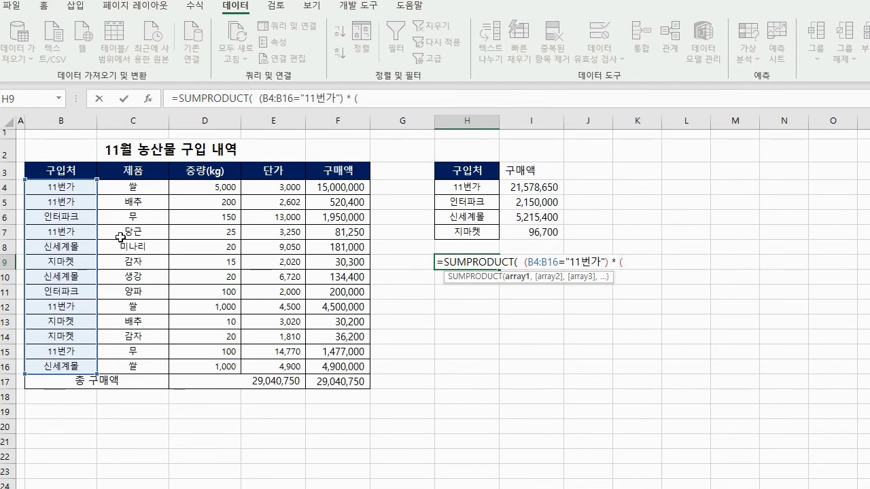
pyautogui.moveTo(133, 188); pyautogui.dragTo(155, 370)
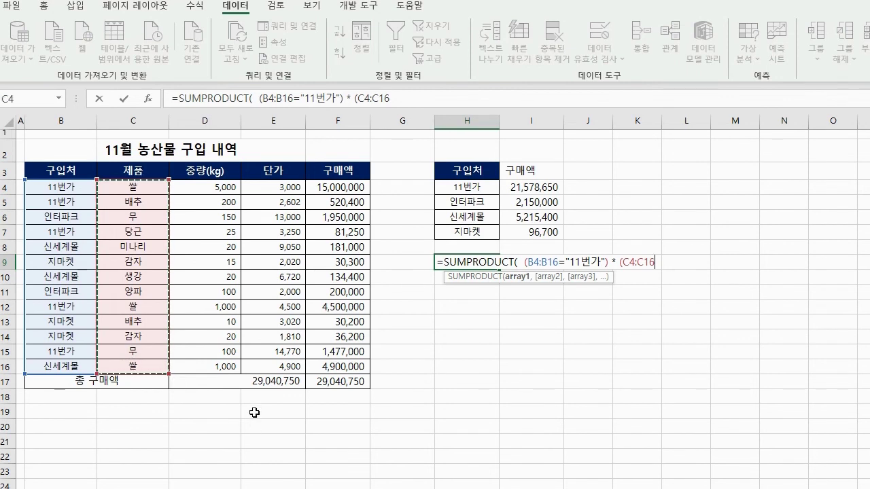
pyautogui.write('="')
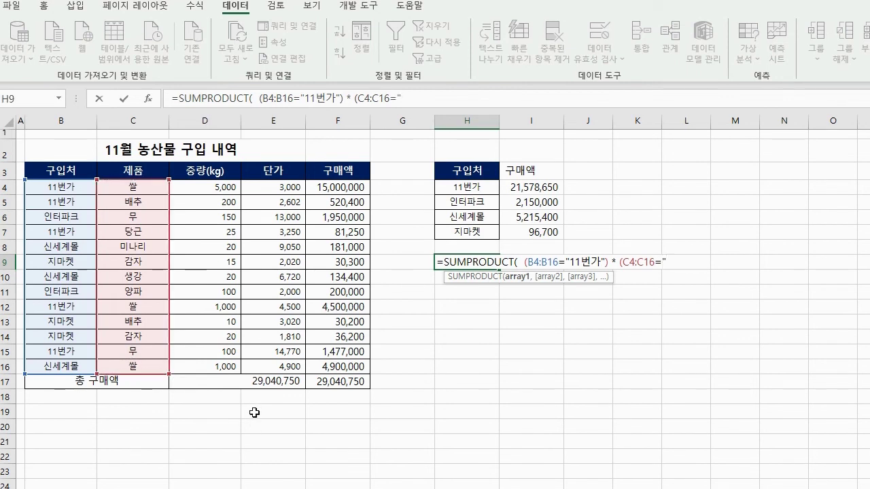
pyautogui.write('쌀") *')
# Step: Multiply the H9 conditions by D4:D16*E4:E16, then close and enter the formula and reselect H9
pyautogui.moveTo(216, 188); pyautogui.dragTo(296, 367)
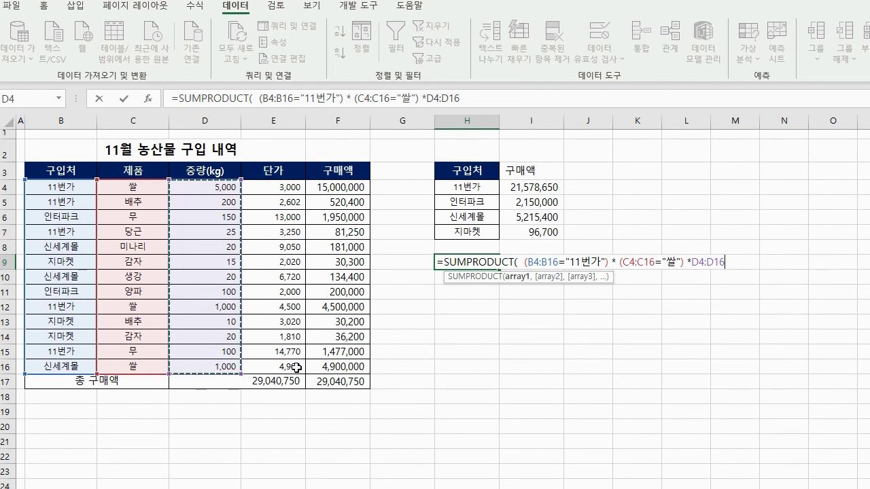
pyautogui.write('*')
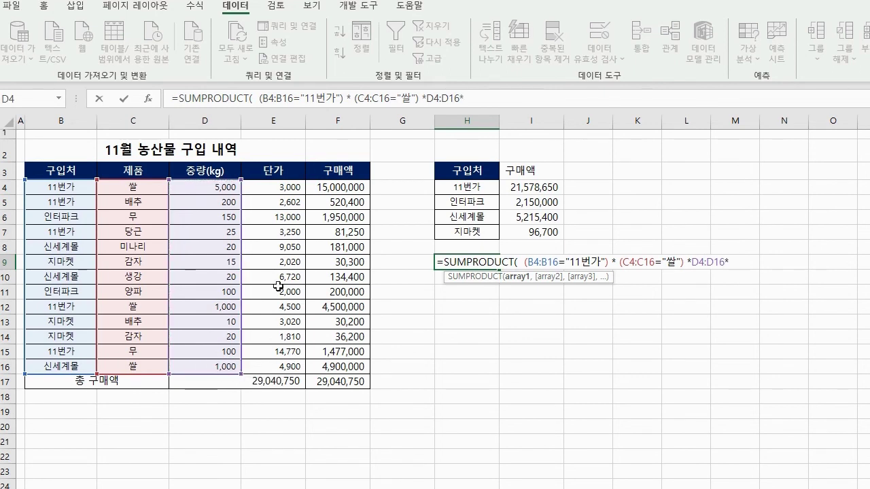
pyautogui.moveTo(284, 191); pyautogui.dragTo(278, 368)
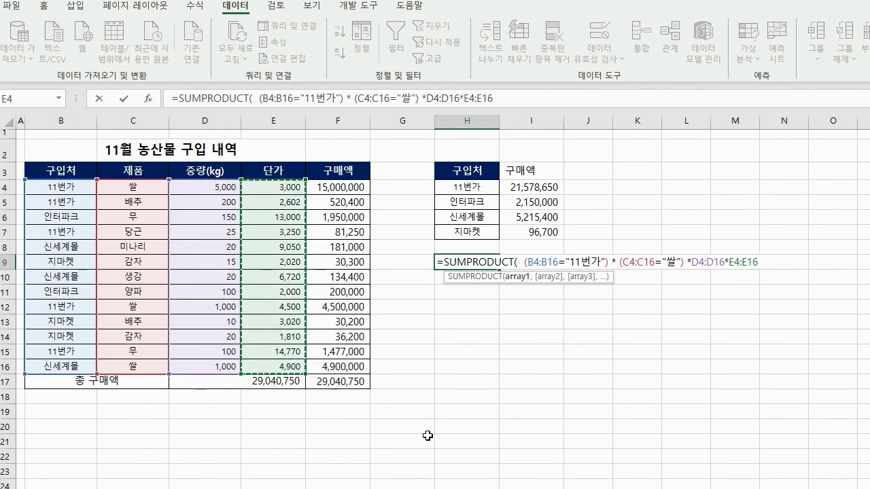
pyautogui.write(')')
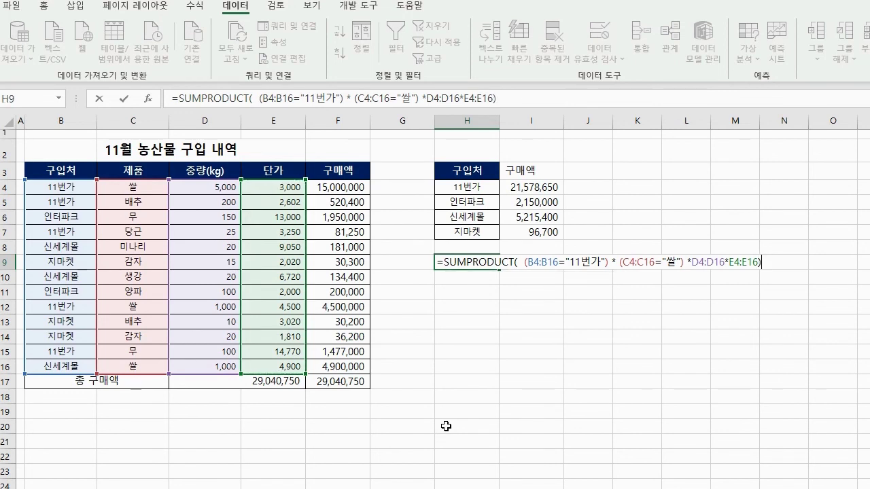
pyautogui.press('Return')
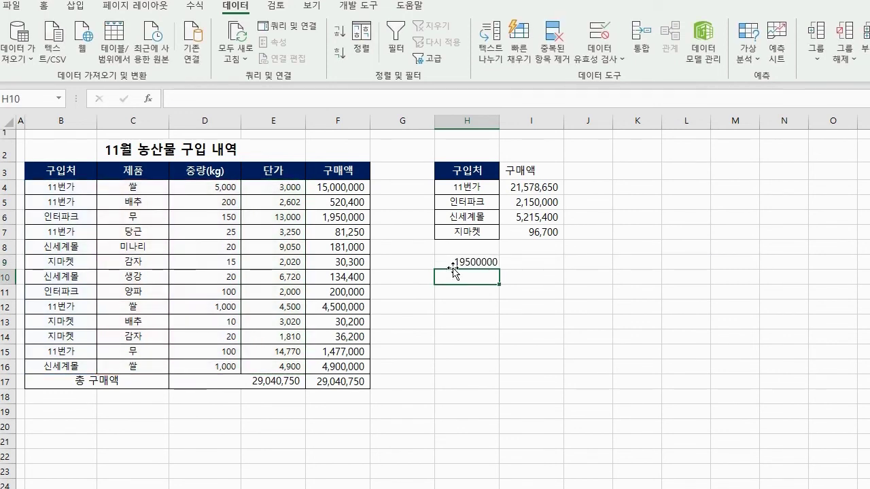
pyautogui.click(473, 264)
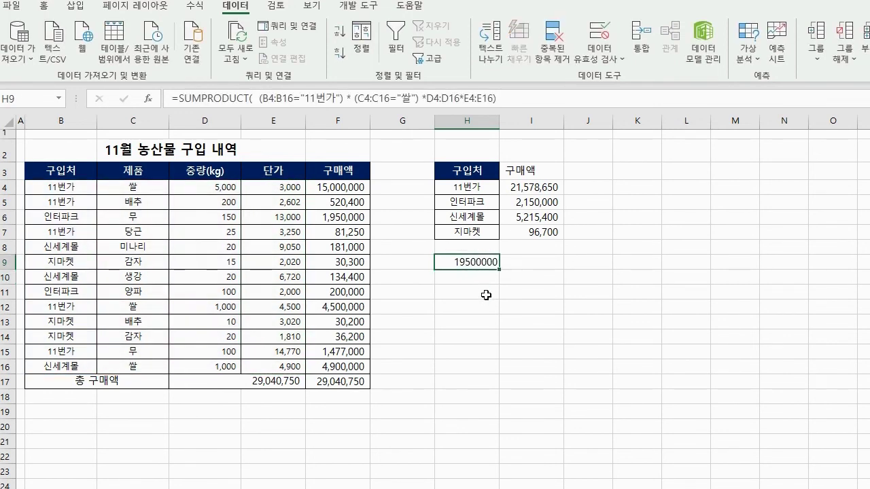